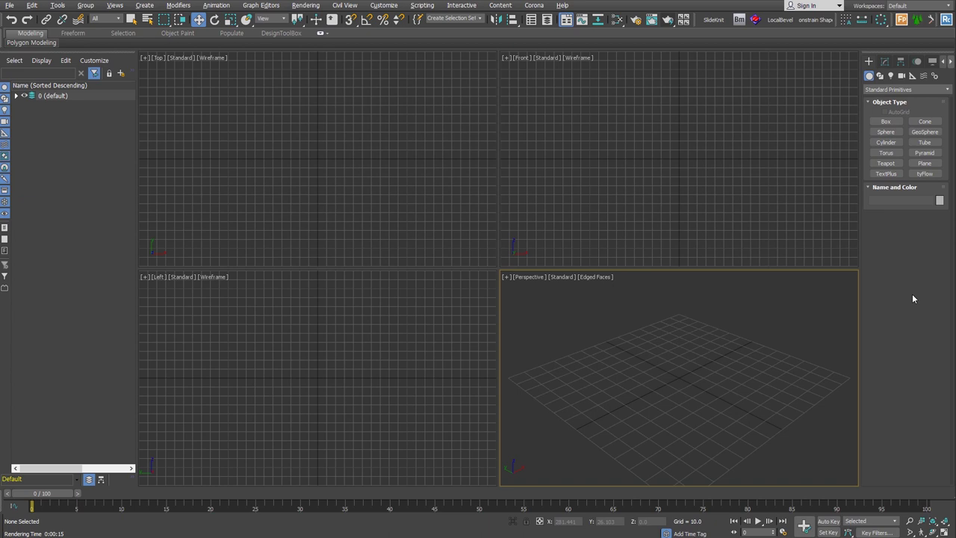
Step: Search Google for QuadScatter and open the MCG : QuadScatter 1.5 post on cganimator.com
type("scatter")
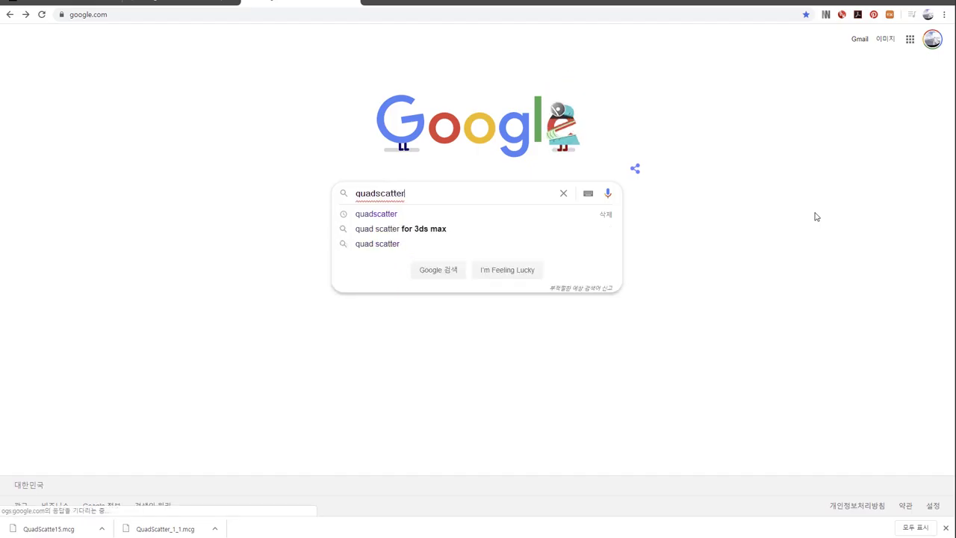
key("Return")
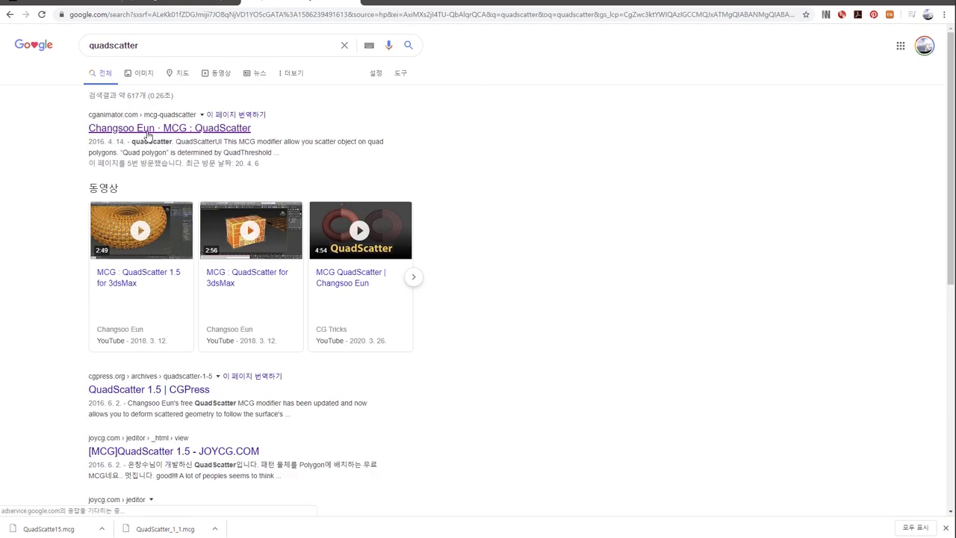
left_click(147, 129)
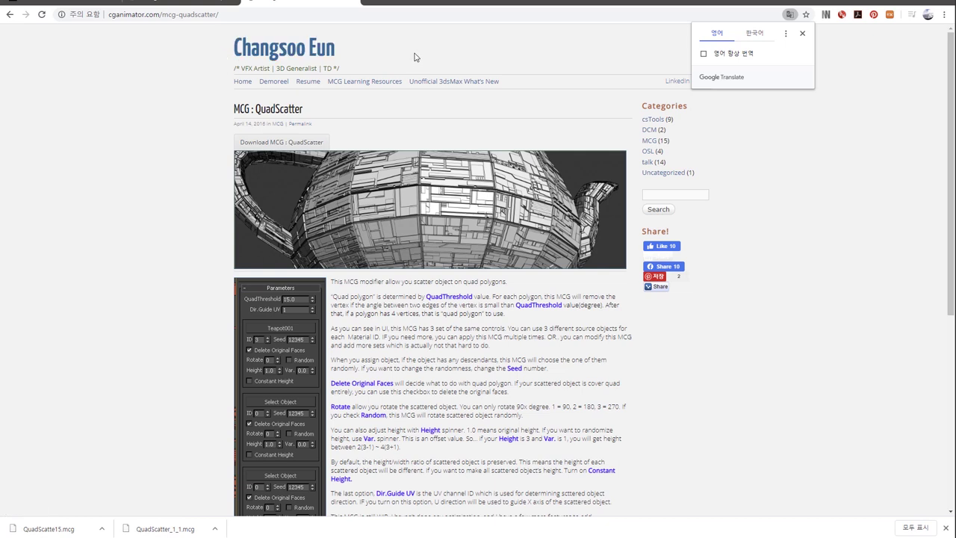
left_click(650, 141)
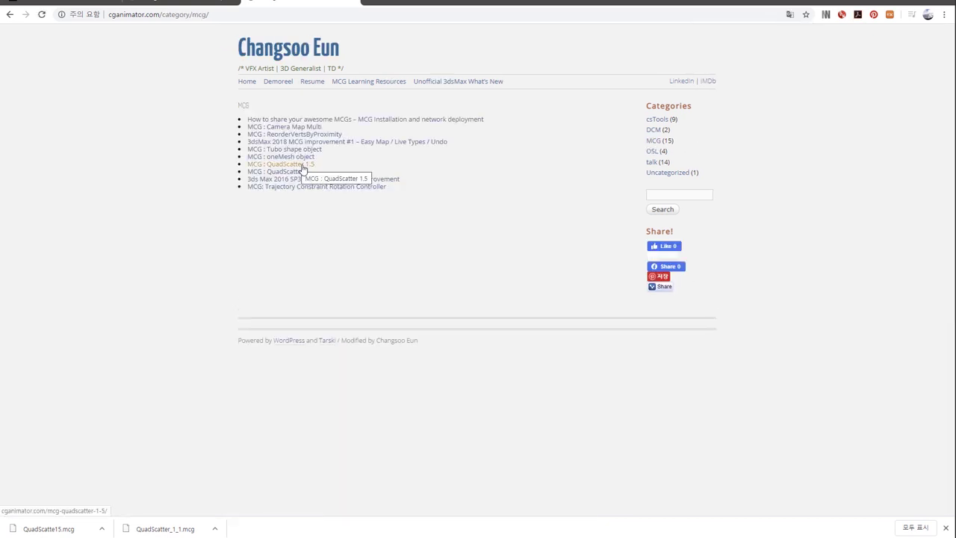
left_click(304, 169)
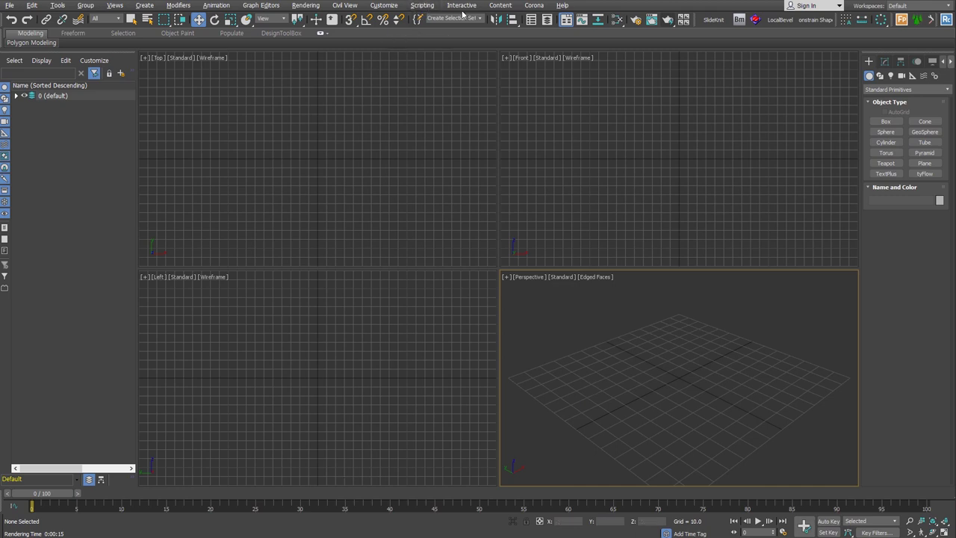
Step: Install QuadScatte15.mcg as a Max Creation Graph package, confirming the overwrite of the old version
left_click(420, 6)
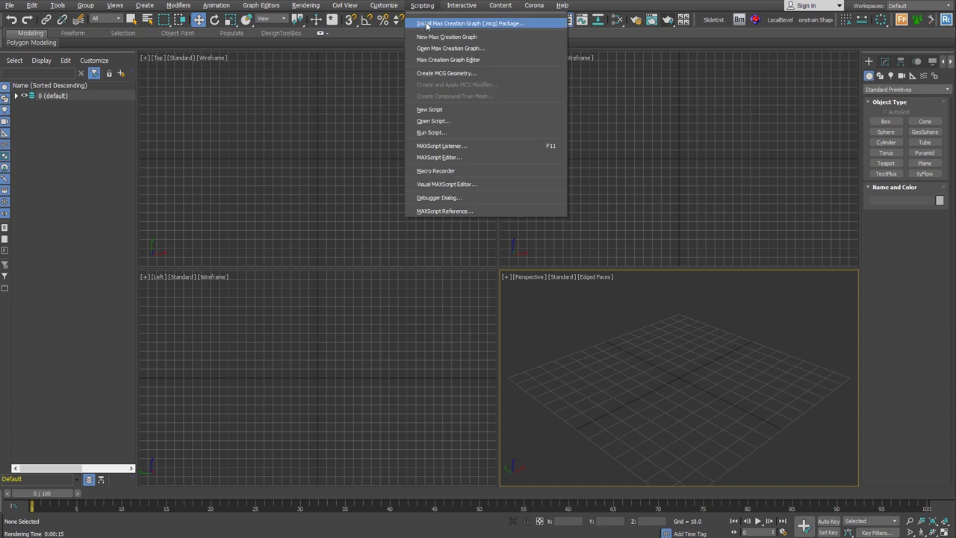
left_click(547, 27)
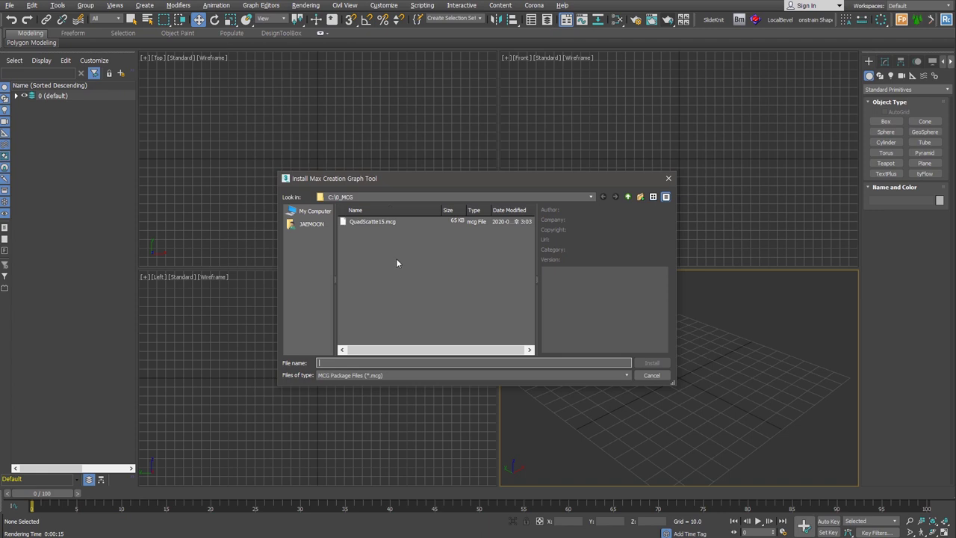
left_click(372, 222)
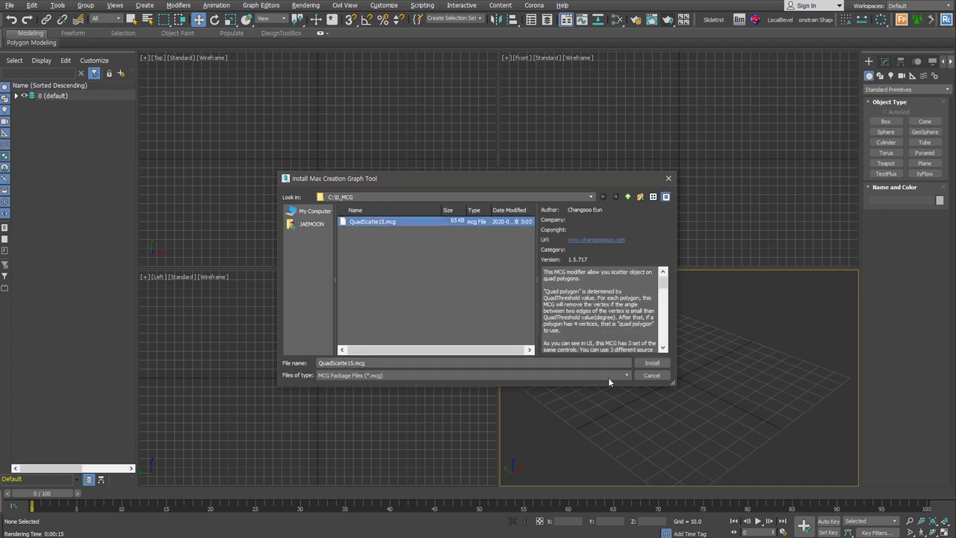
left_click(651, 363)
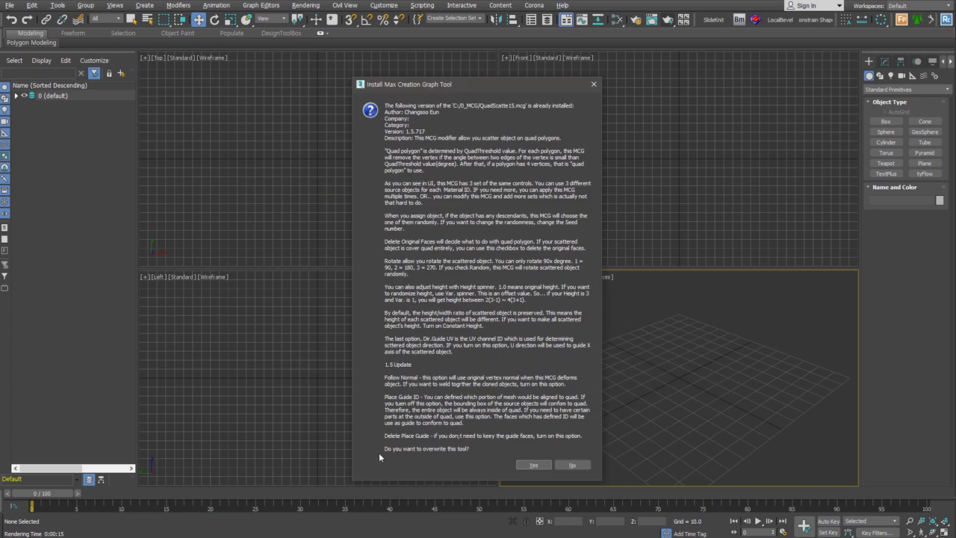
left_click(531, 465)
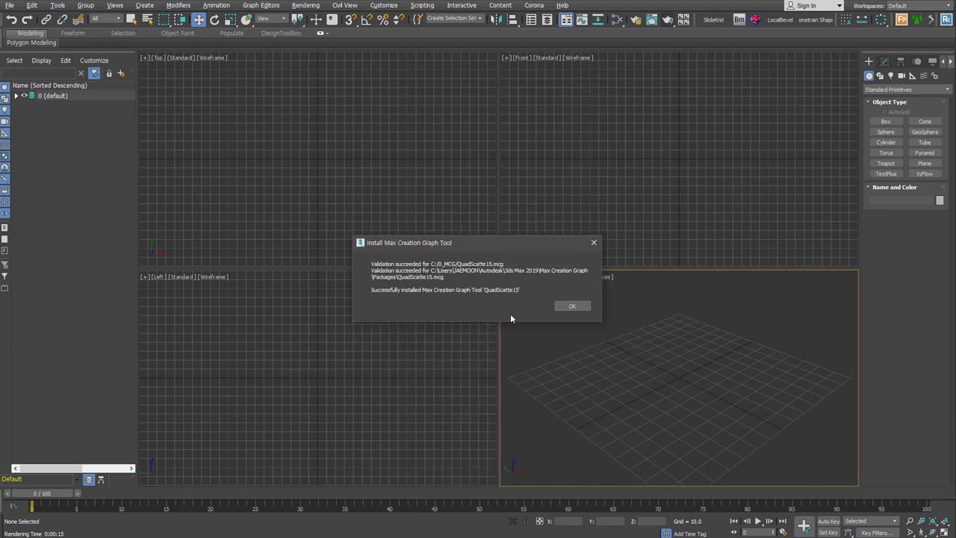
left_click(572, 306)
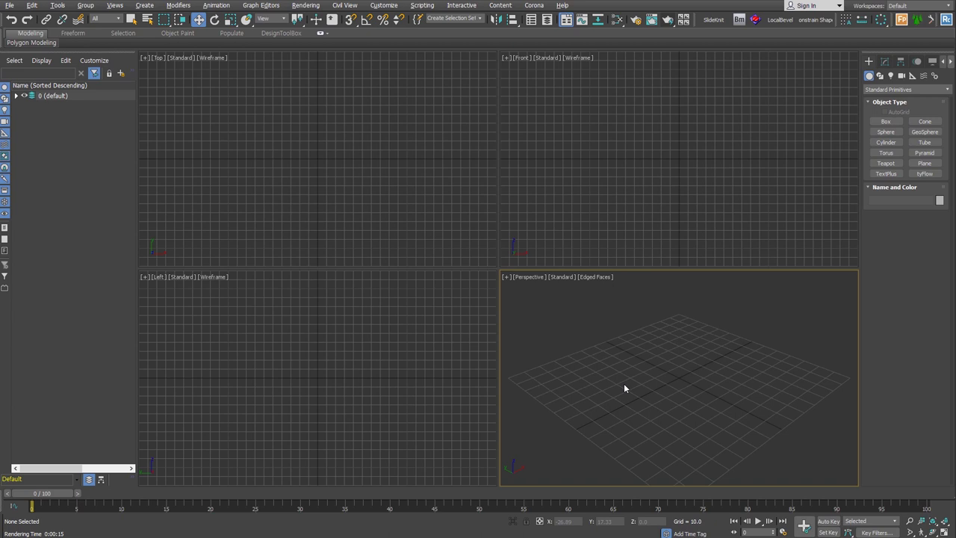
Step: Create a plane with 1 length and 1 width segment, and a teapot beside it
left_click_drag(676, 316, 698, 482)
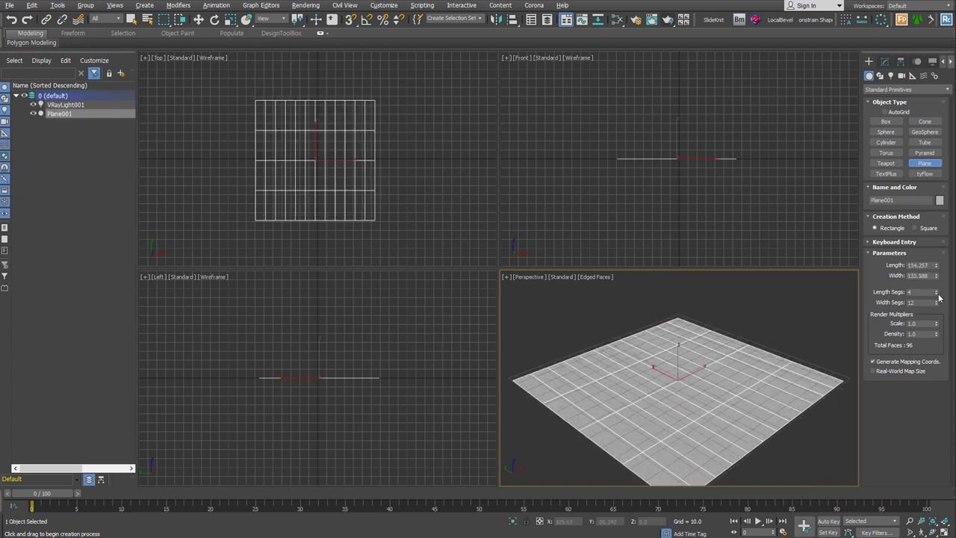
right_click(934, 306)
right_click(936, 303)
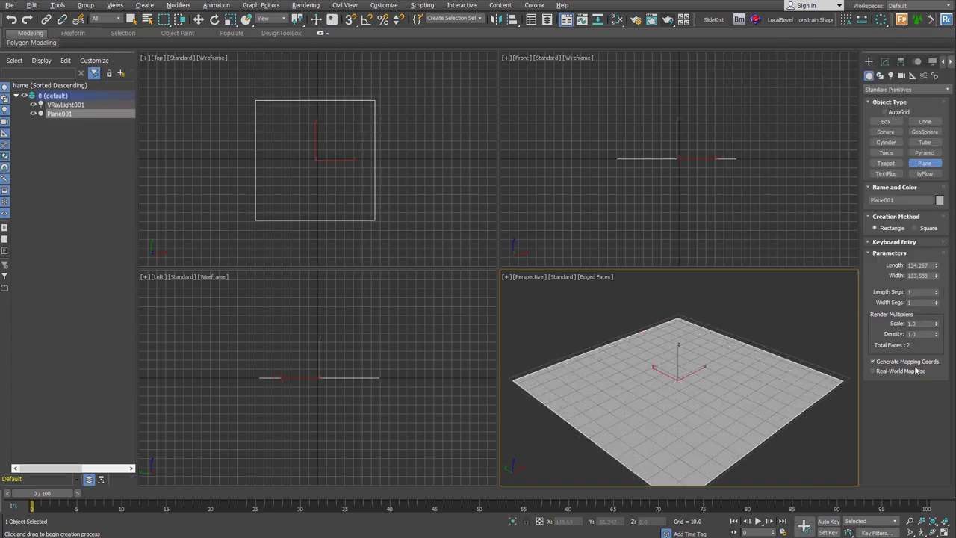
scroll(771, 437, "down", 2)
middle_click_drag(771, 436, 694, 421)
scroll(709, 418, "down", 2)
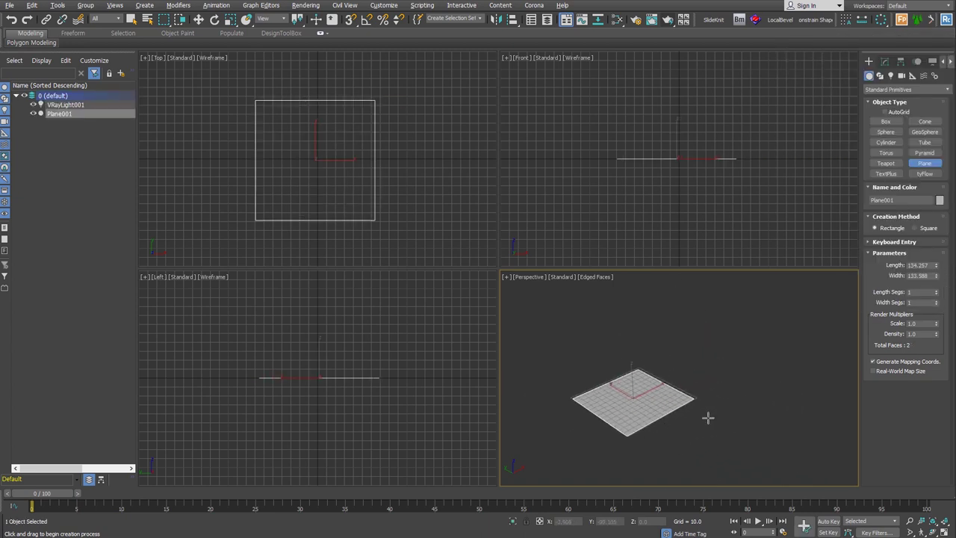
left_click(886, 163)
left_click_drag(728, 363, 734, 379)
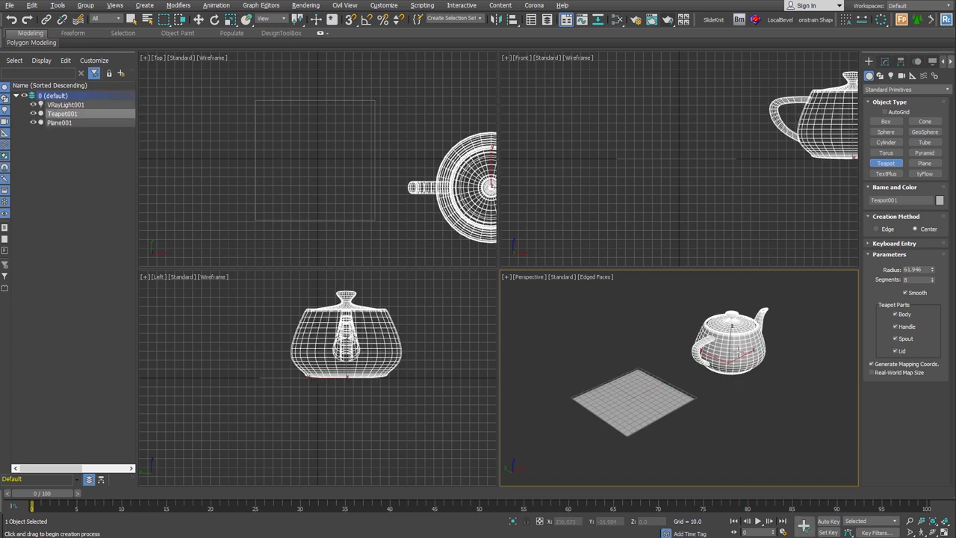
right_click(739, 356)
Step: Hide the grids, convert the plane to Editable Poly, and filter the Modifier List to 'q'
left_click(624, 405)
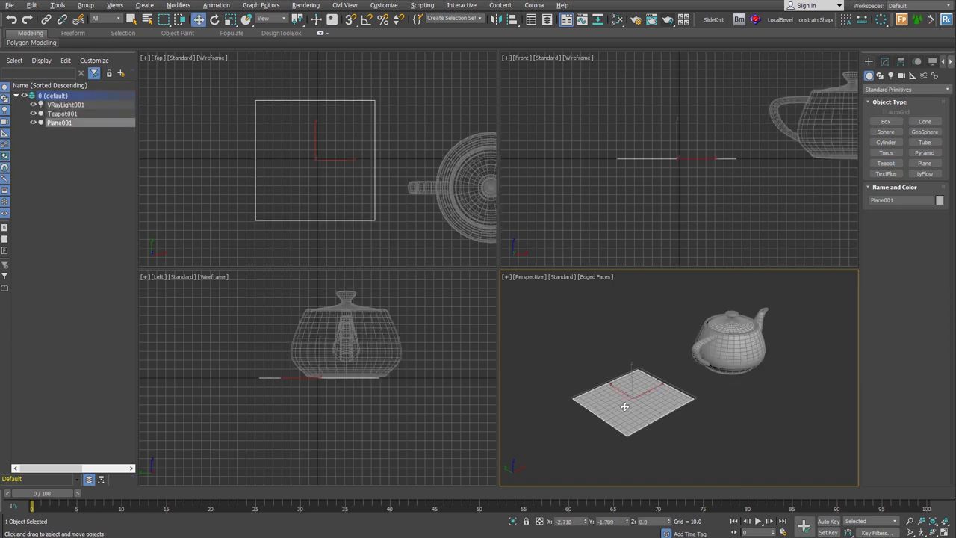
key("g")
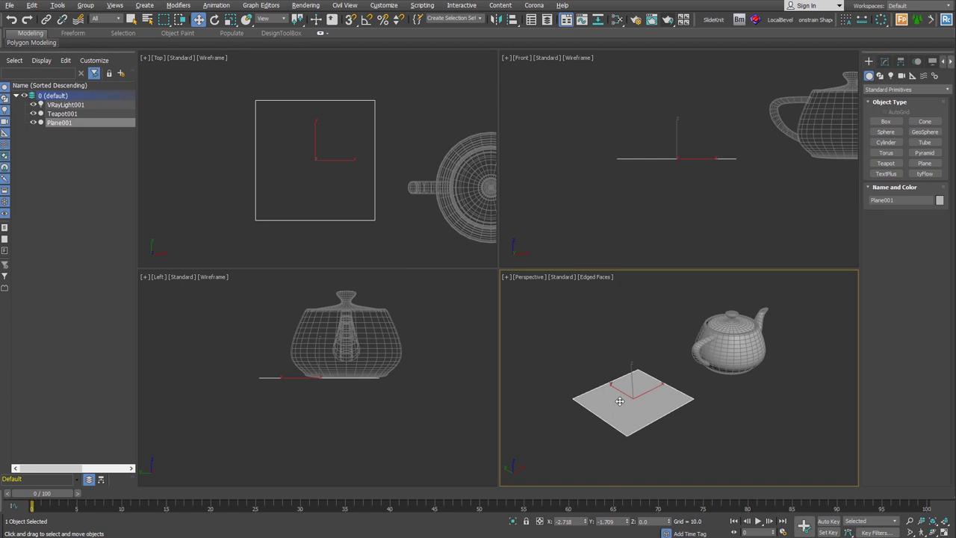
key("ctrl+e")
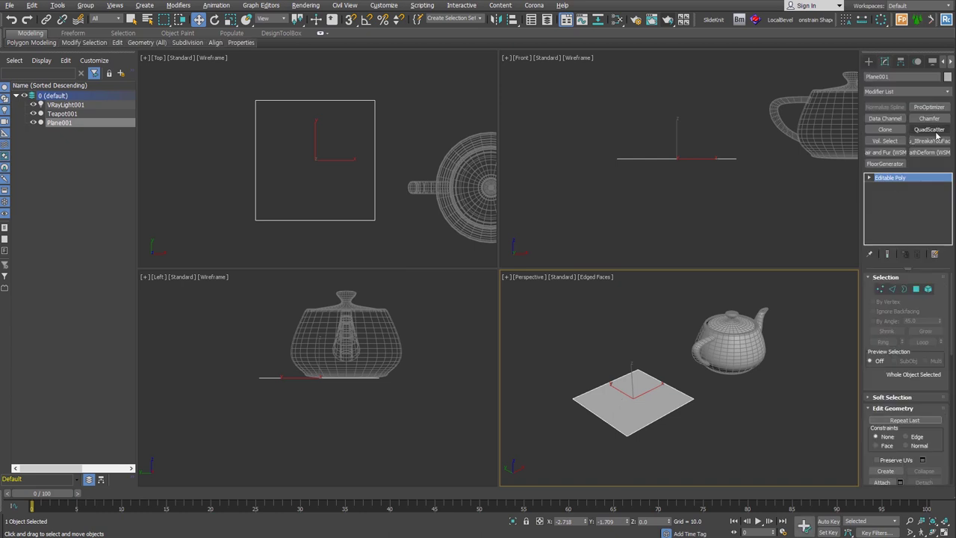
left_click(901, 92)
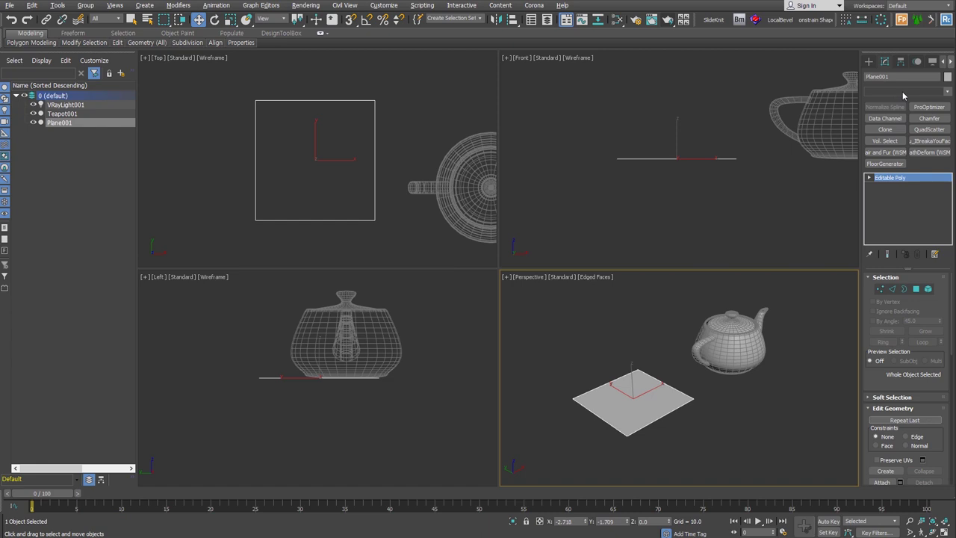
type("q")
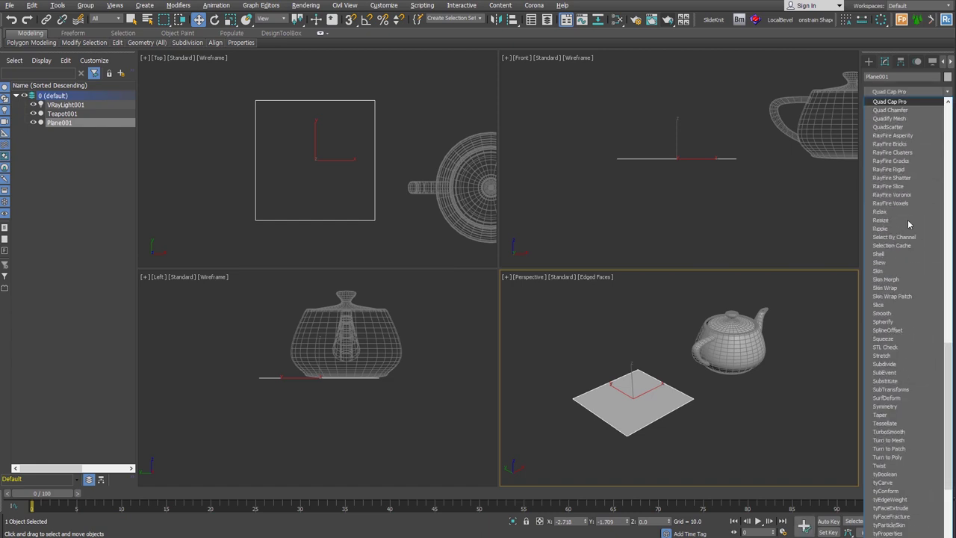
Step: Apply QuadScatter to the plane and pick Teapot001 as the ID 1 scatter object
left_click(917, 126)
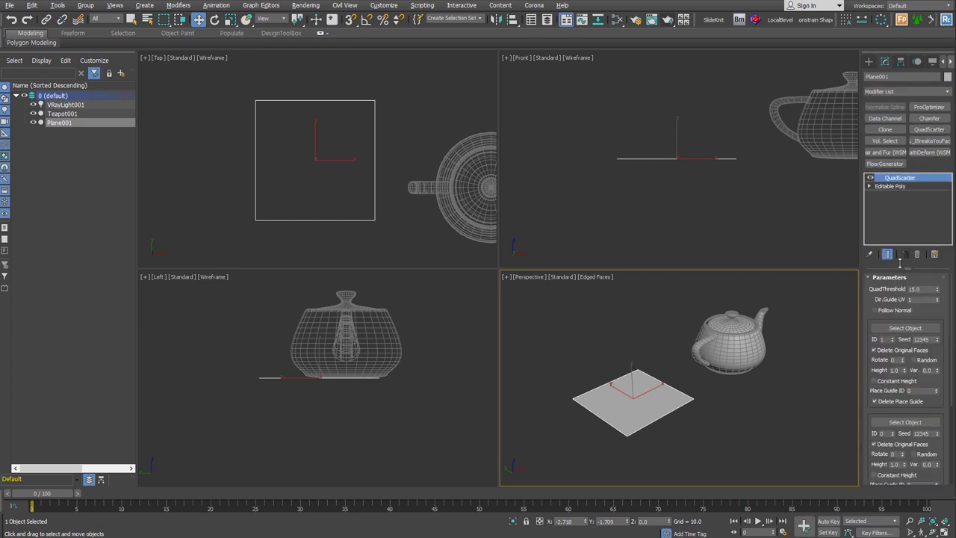
left_click_drag(899, 260, 900, 216)
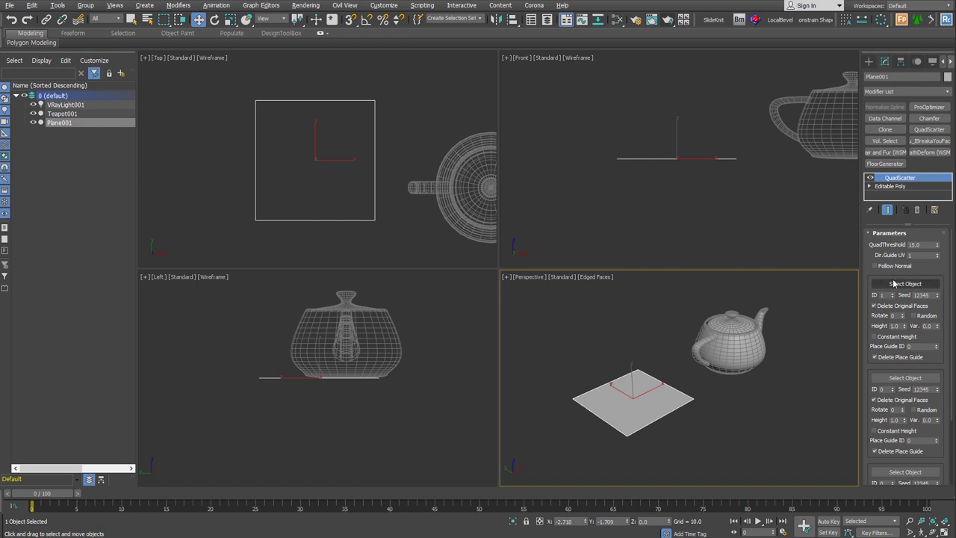
left_click(929, 287)
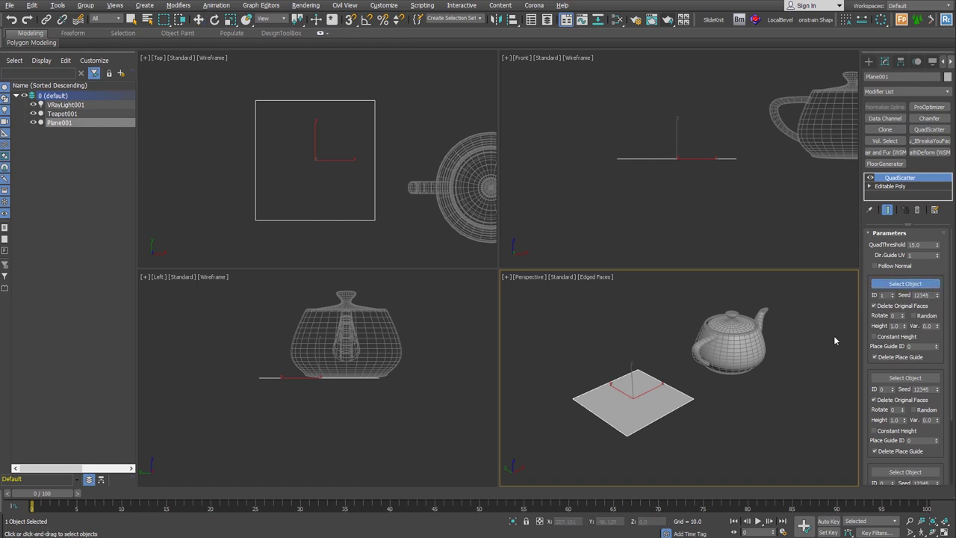
left_click(736, 340)
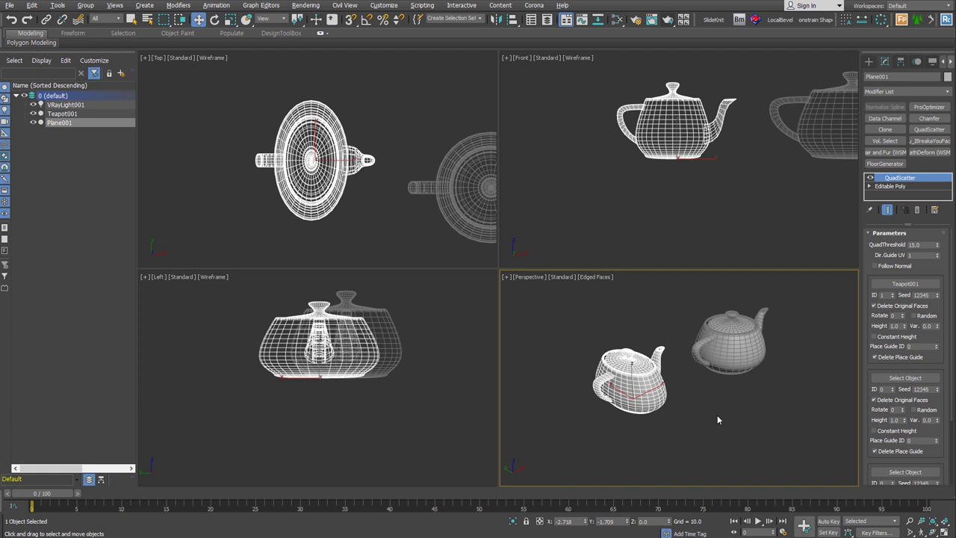
Step: Keep the original face, try 90° teapot rotations, then randomize rotation with Seed 12346
left_click(892, 307)
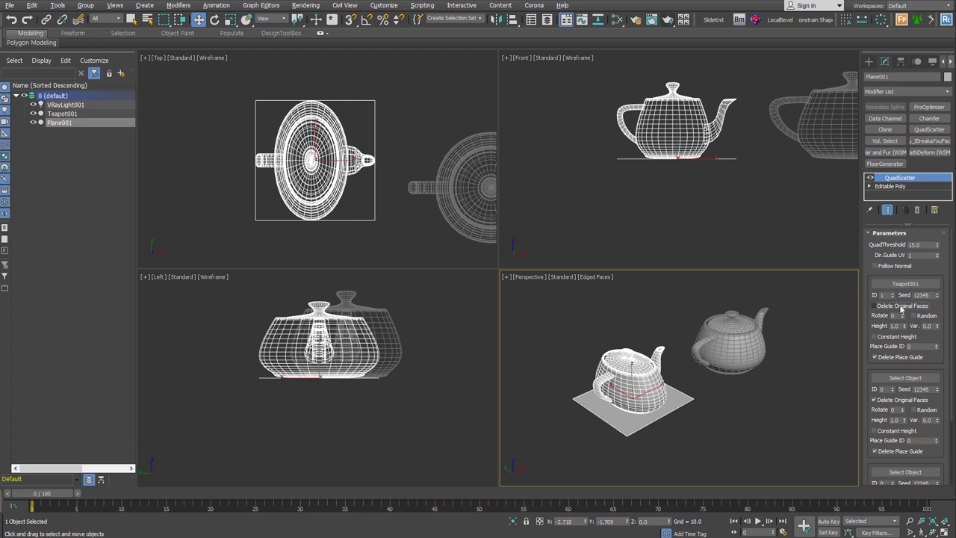
left_click(898, 315)
left_click(903, 315)
left_click(903, 314)
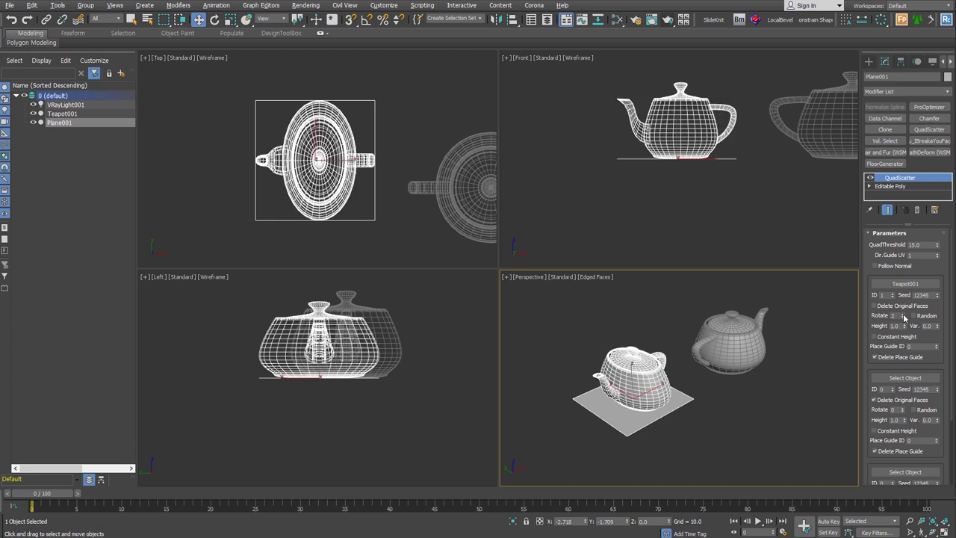
left_click(903, 315)
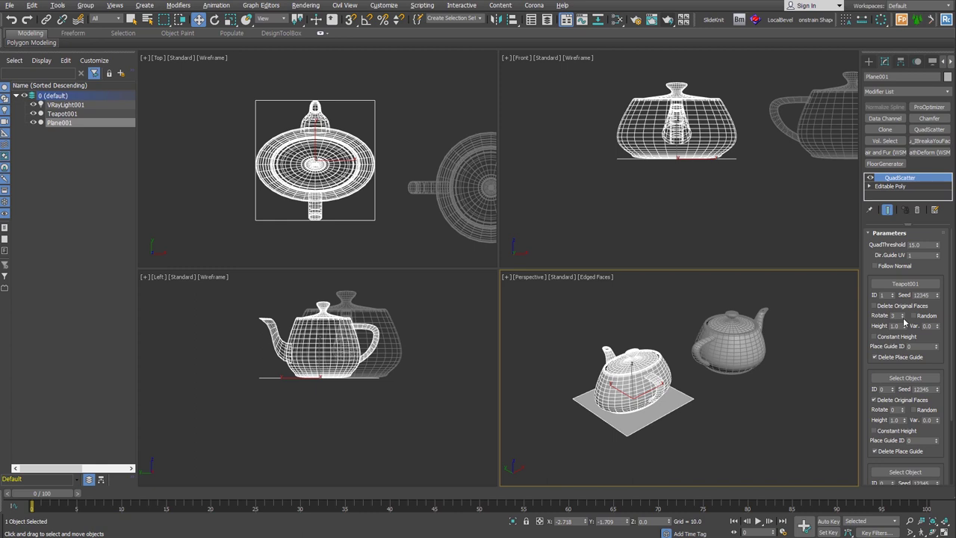
left_click(903, 315)
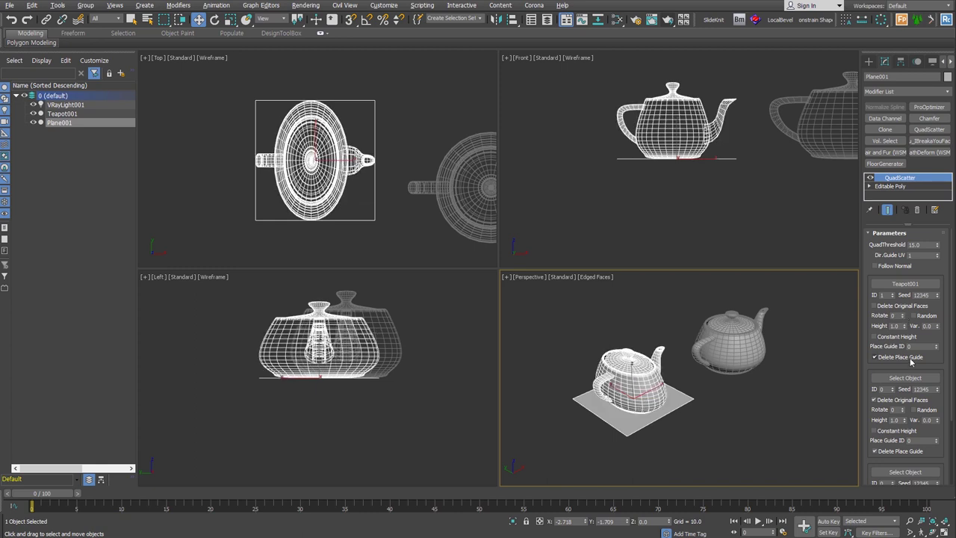
left_click(918, 317)
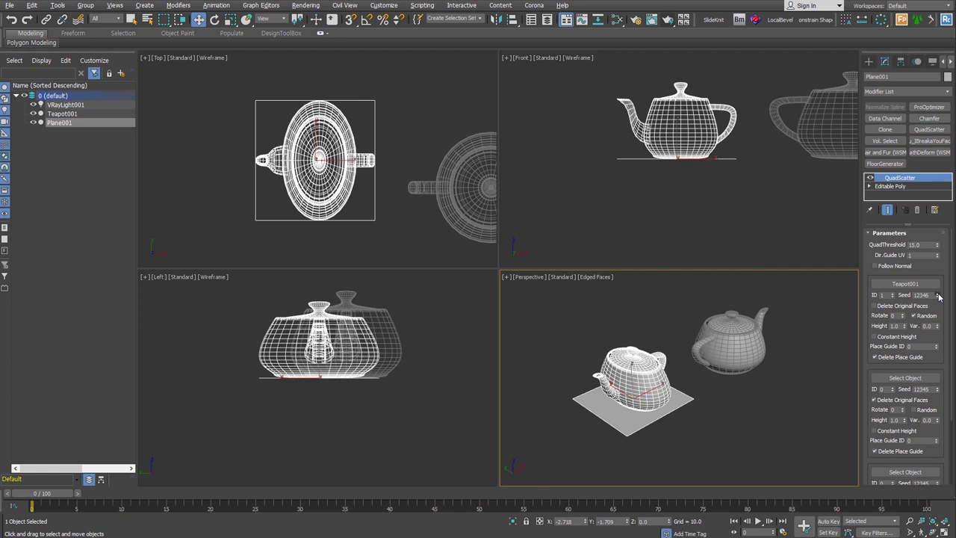
left_click_drag(939, 298, 939, 298)
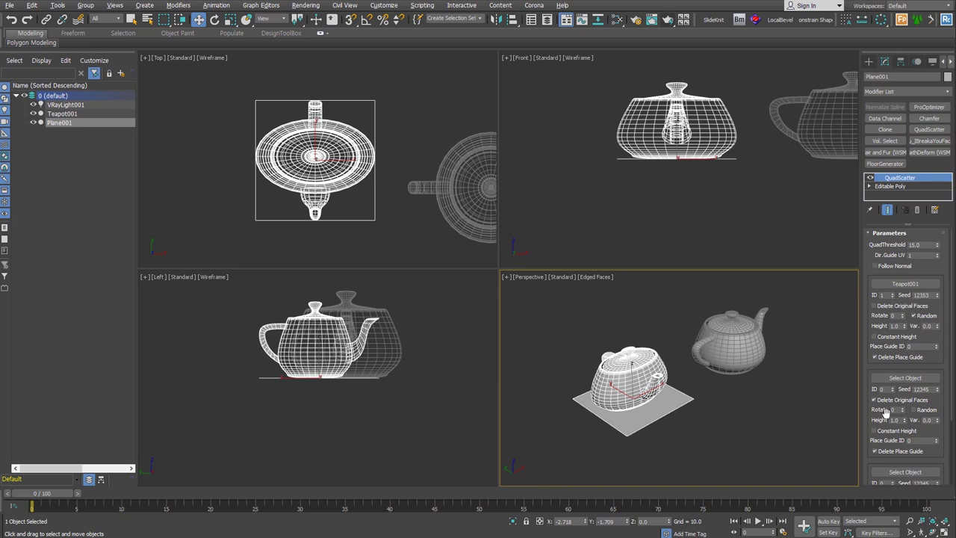
Step: Clear the scene and draw a 4000 × 2000 plane in the front view
key("ctrl+a")
key("Delete")
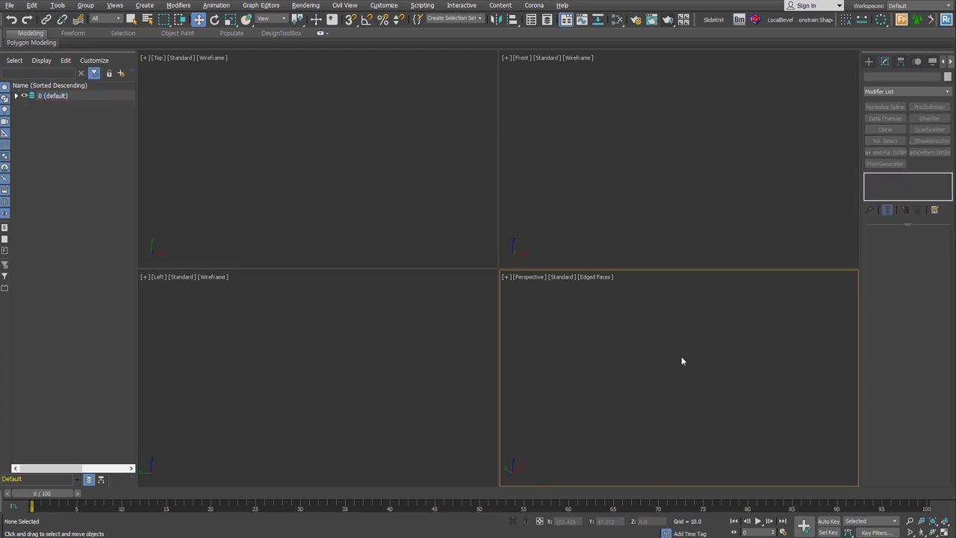
left_click(869, 61)
left_click(925, 163)
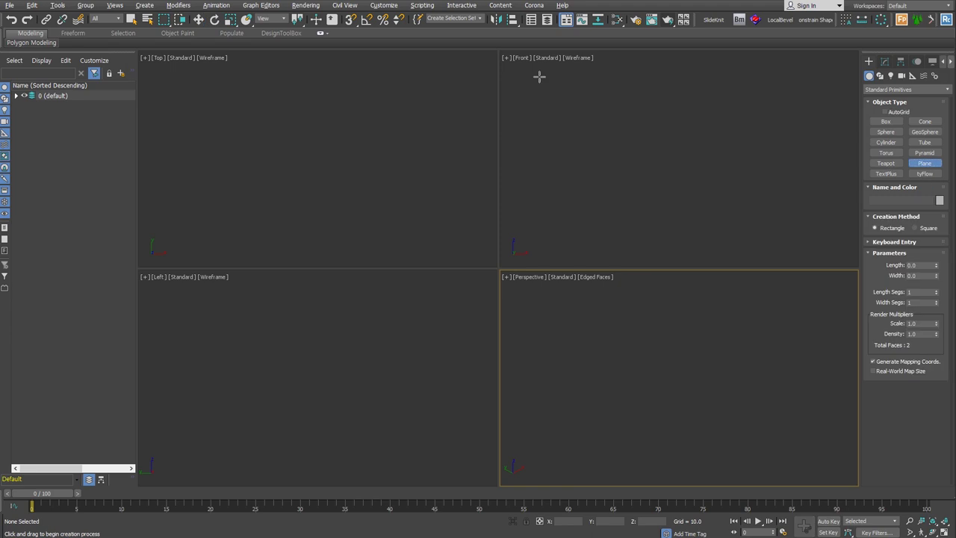
left_click_drag(509, 78, 862, 258)
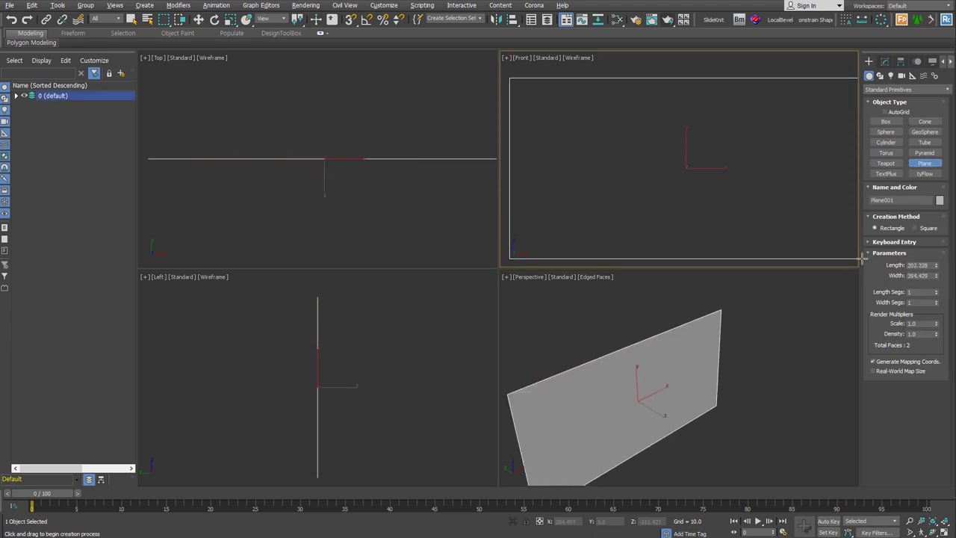
double_click(918, 275)
type("4000")
key("shift+Tab")
type("2")
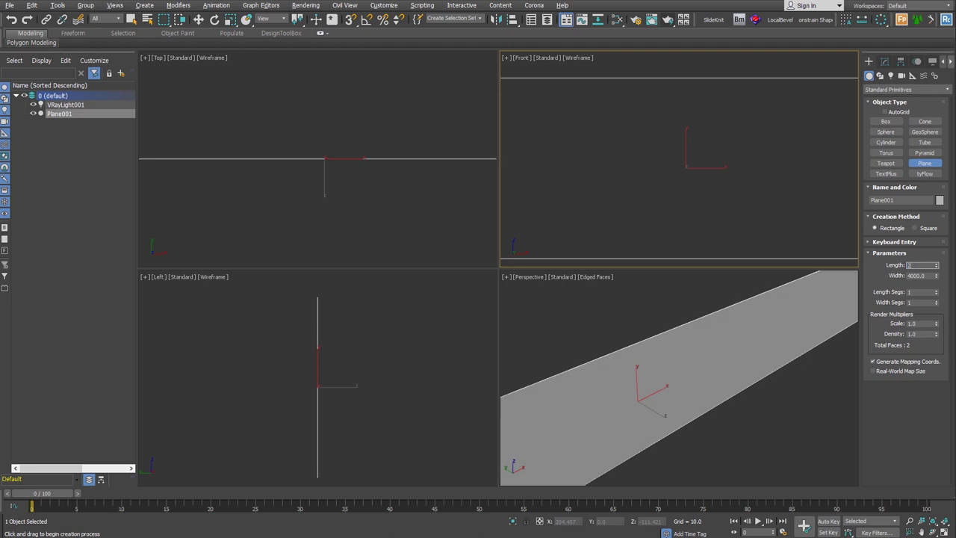
key("Return")
Step: Give the plane 10 length and 20 width segments and zoom all views to fit
double_click(923, 291)
type("10")
key("Tab")
type("20")
key("Return")
key("shift+ctrl+z")
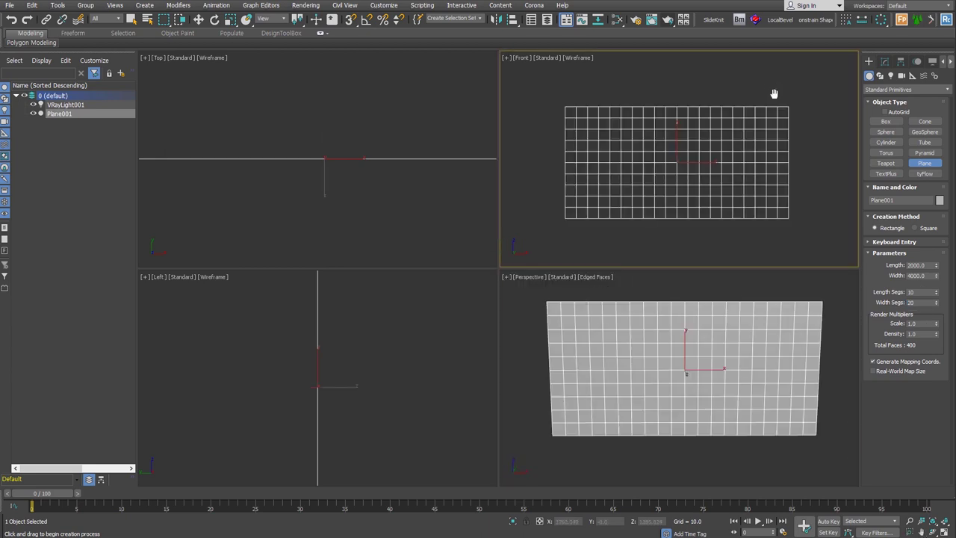
Step: Create a 200 × 200 × 30 box above the plane
left_click(885, 121)
left_click_drag(587, 75, 609, 96)
left_click(607, 88)
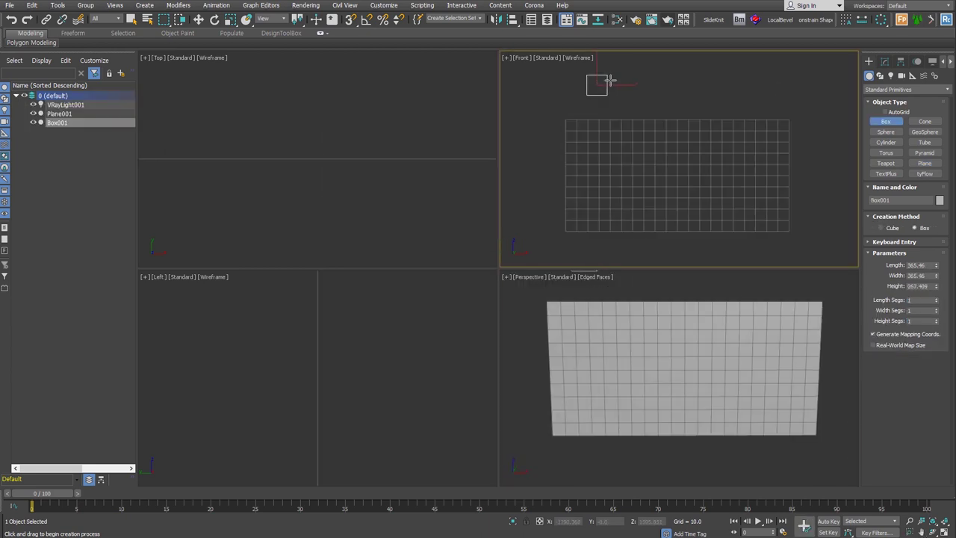
double_click(925, 266)
type("200")
key("Tab")
type("2")
key("Tab")
type("30")
key("Return")
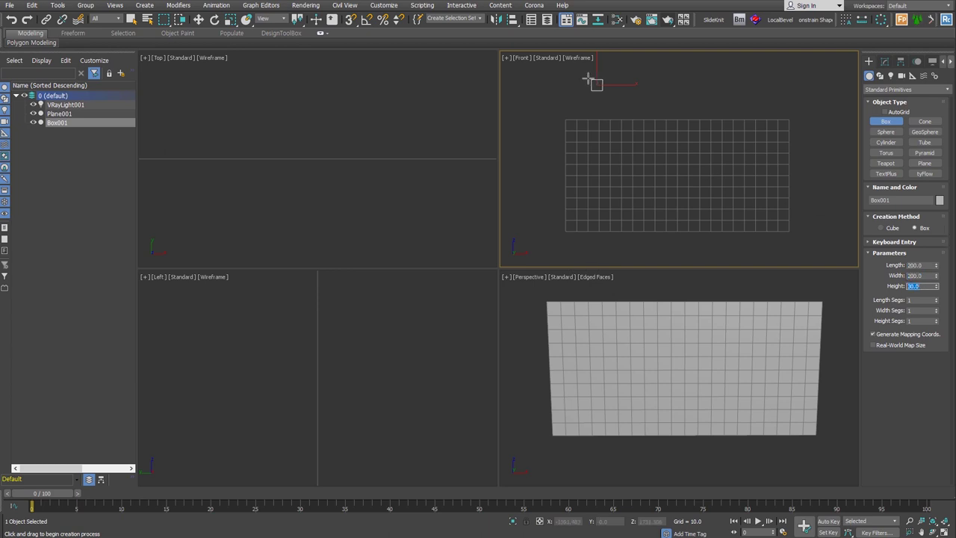
Step: Convert the box to Editable Poly and collapse its front polygon into a single apex
key("w")
middle_click_drag(597, 115, 646, 142, "alt")
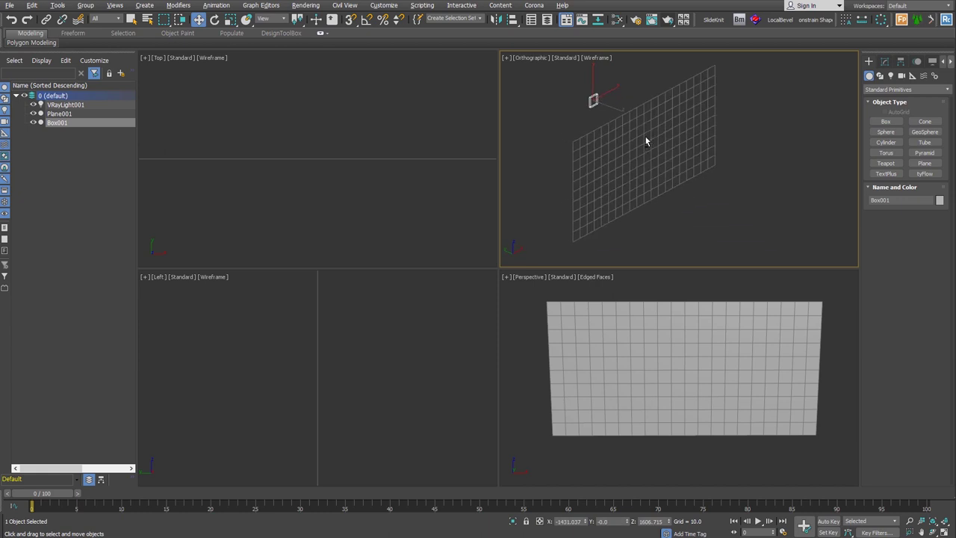
key("z")
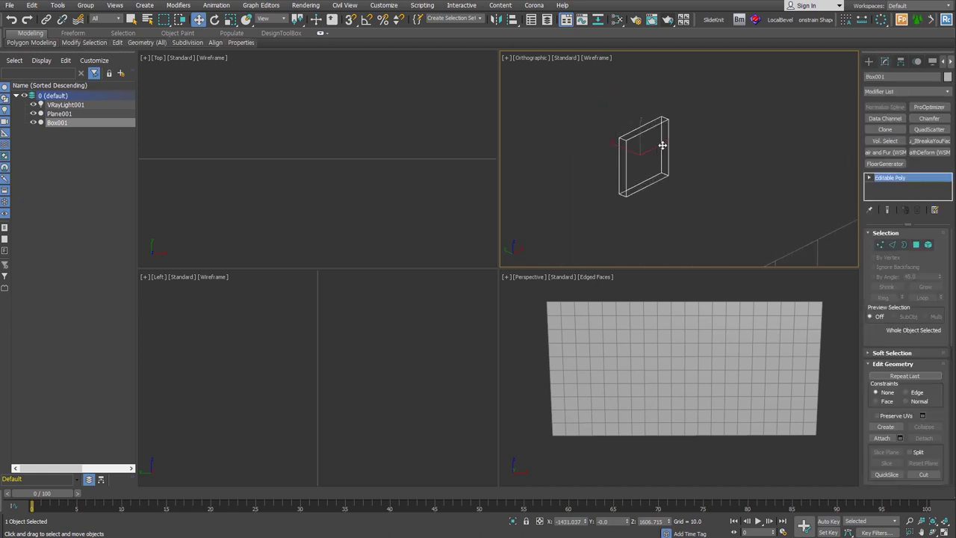
left_click(919, 246)
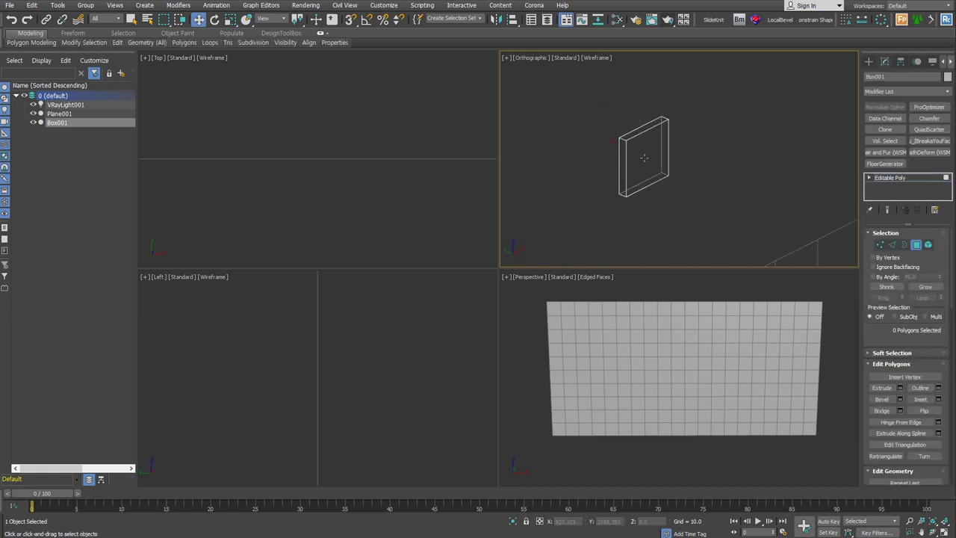
left_click(644, 158)
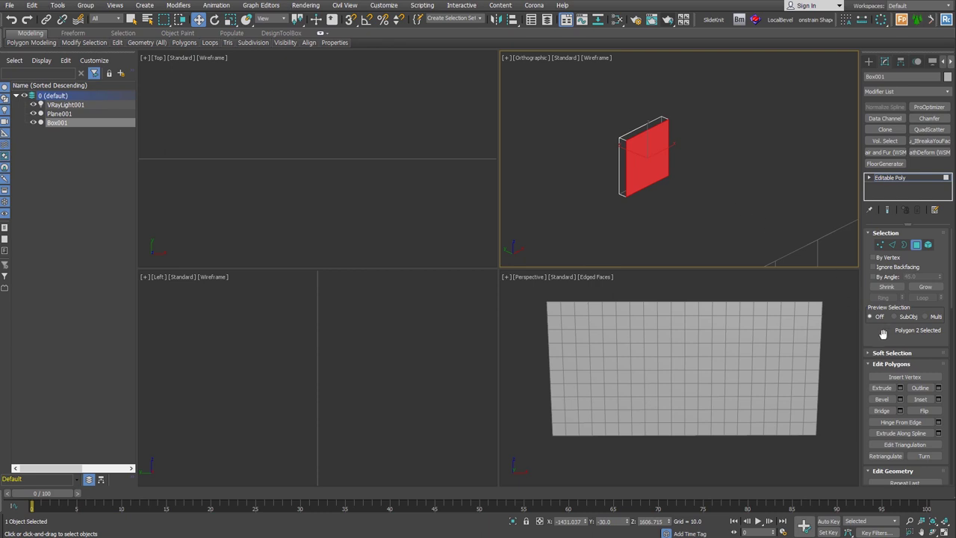
scroll(885, 336, "down", 5)
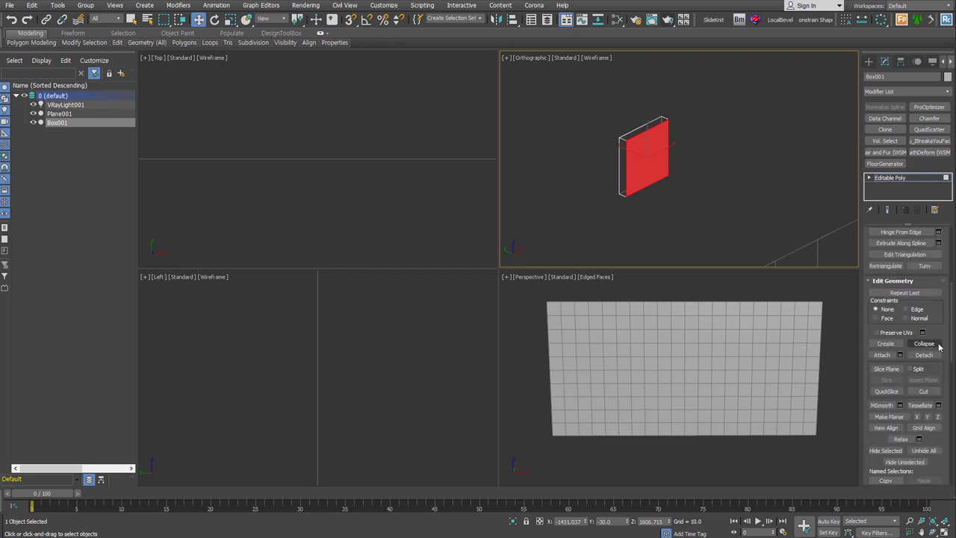
left_click(939, 345)
Step: Move the pyramid's apex vertex slightly left in the front view
mouse_move(674, 228)
middle_mouse_down("alt")
mouse_move(596, 221)
mouse_move(650, 213)
middle_mouse_up("alt")
left_click(868, 177)
left_click(887, 186)
left_click(644, 157)
right_click(651, 159)
left_click(663, 165)
left_click_drag(658, 159, 641, 159)
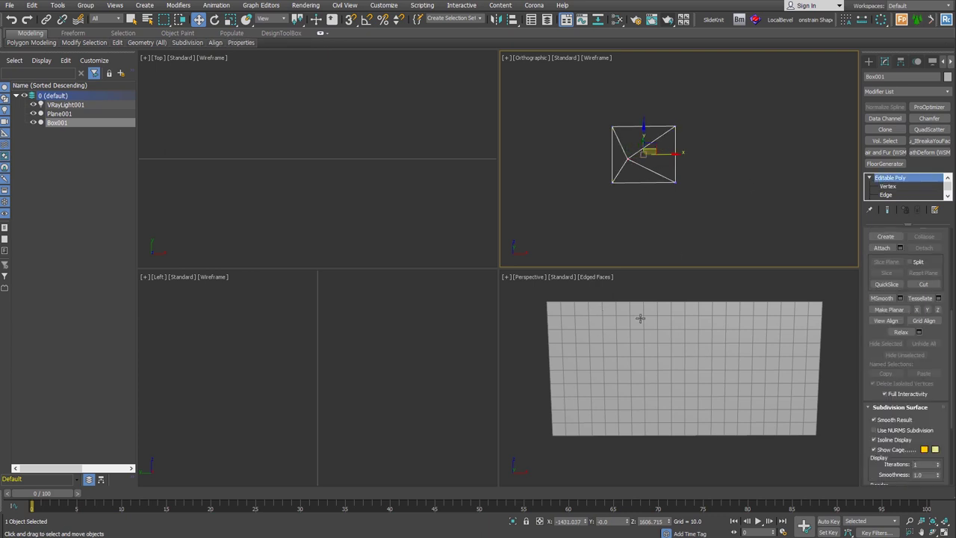
Step: Apply QuadScatter to Plane001 and pick the Box001 pyramid as the ID 1 object
left_click(675, 337)
mouse_move(674, 337)
middle_mouse_down("alt")
mouse_move(772, 384)
mouse_move(743, 386)
middle_mouse_up("alt")
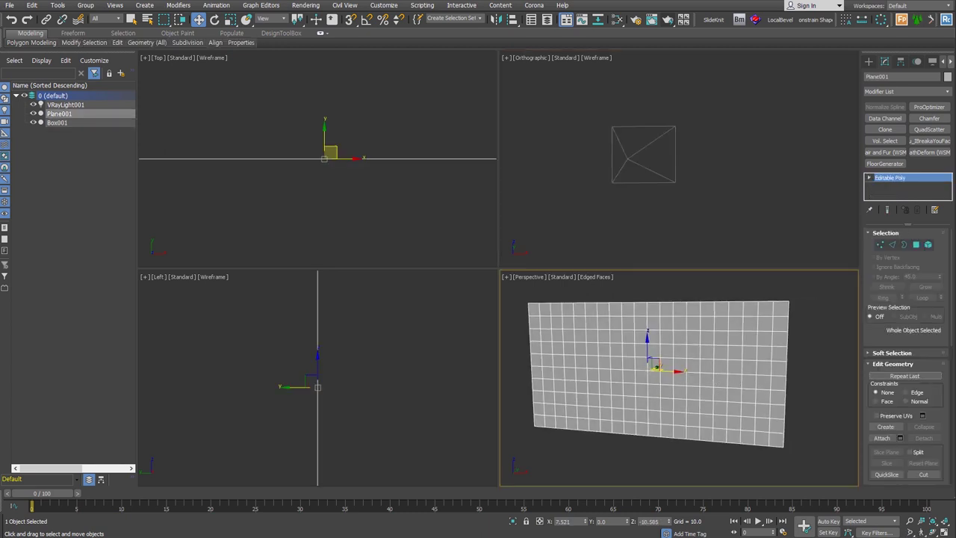
left_click(930, 130)
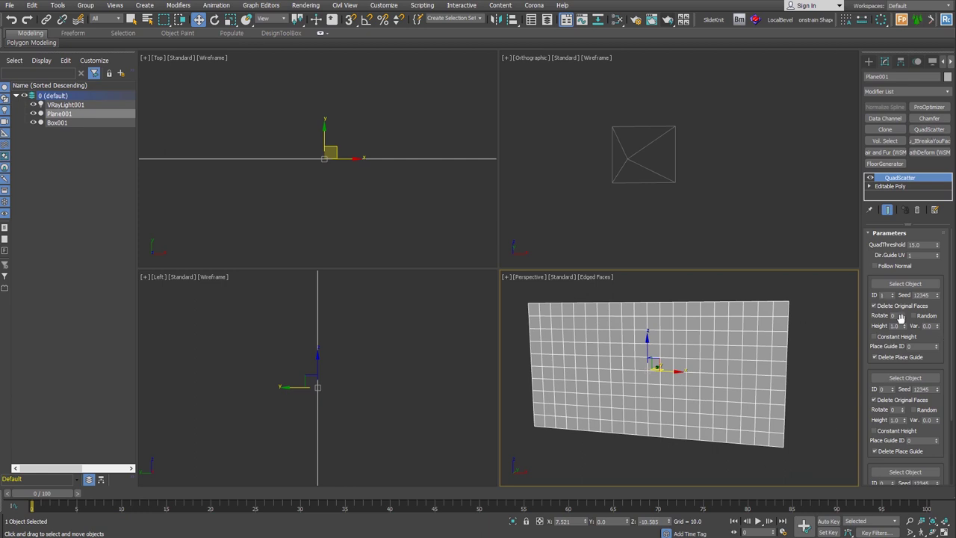
left_click(905, 283)
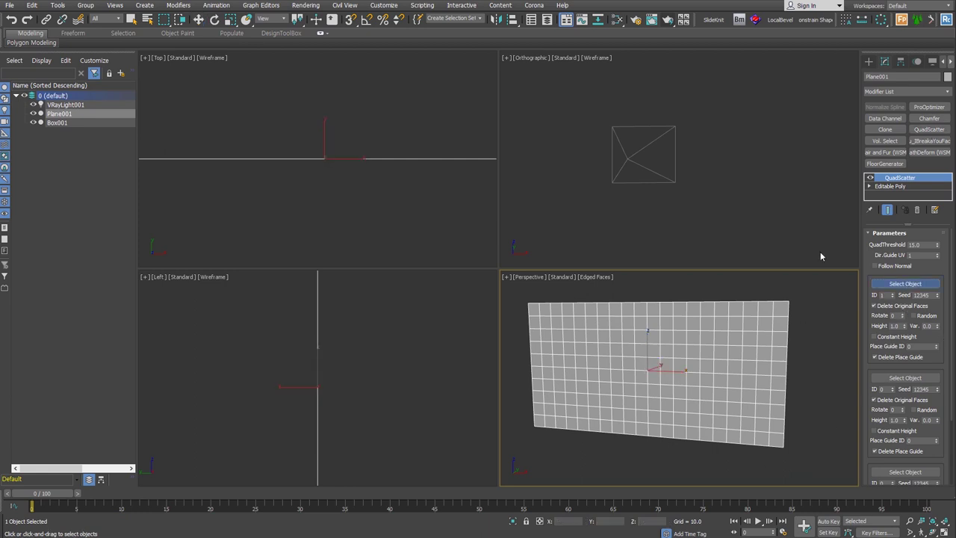
left_click(628, 158)
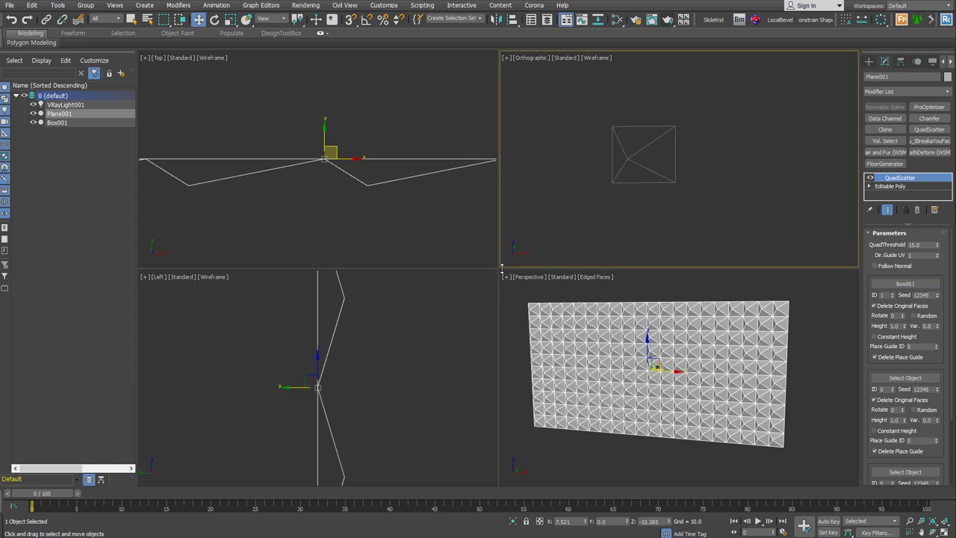
Step: Try tile rotations 1–3, reset to 0, then randomize rotation with Seed 12489
left_click_drag(501, 266, 278, 122)
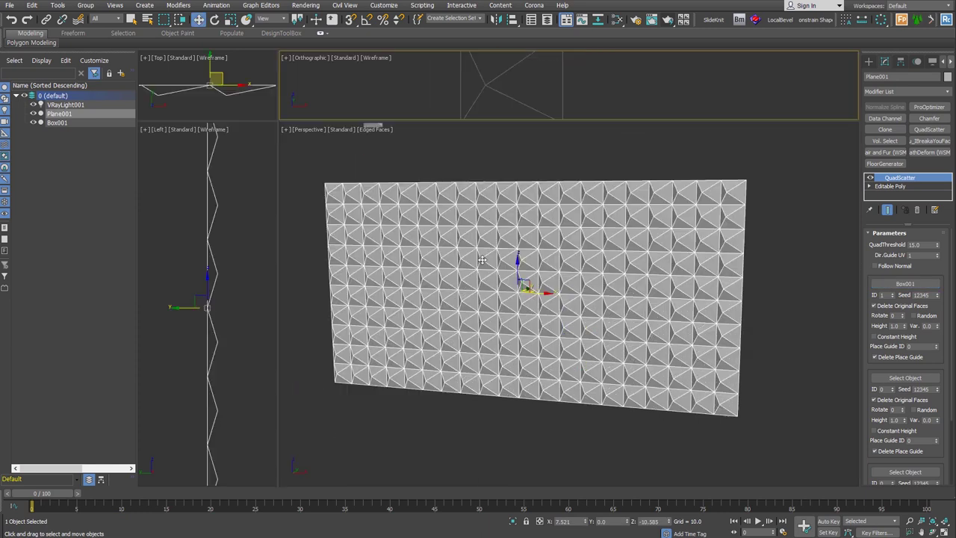
left_click(903, 314)
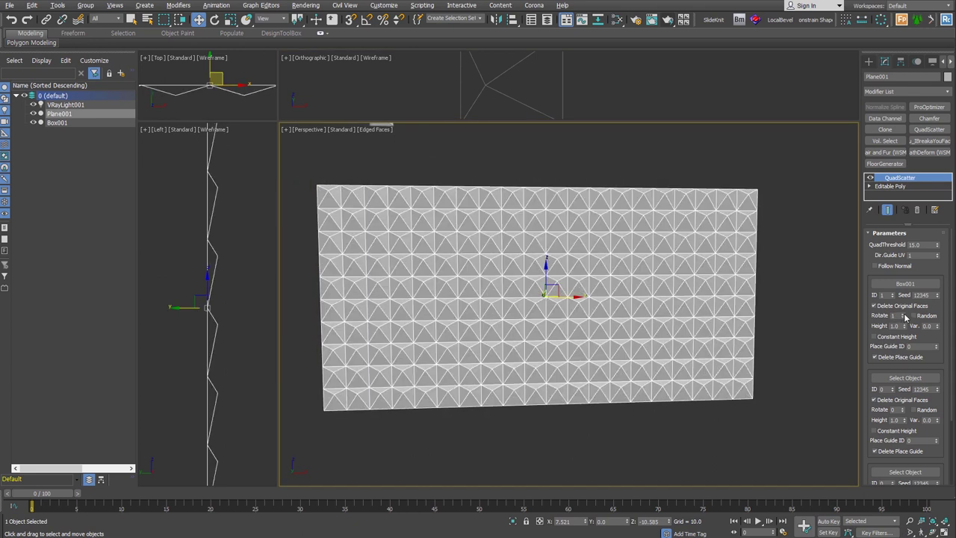
left_click(904, 315)
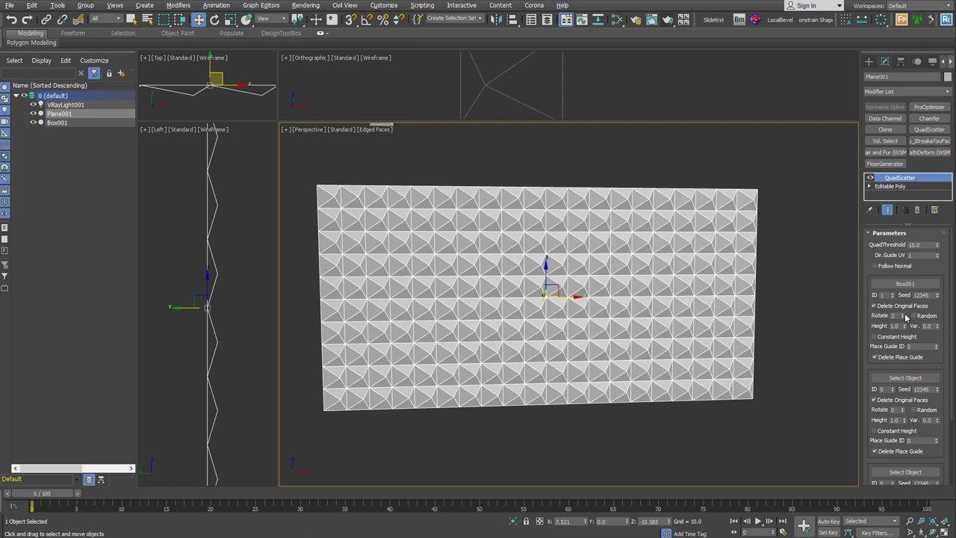
left_click(904, 314)
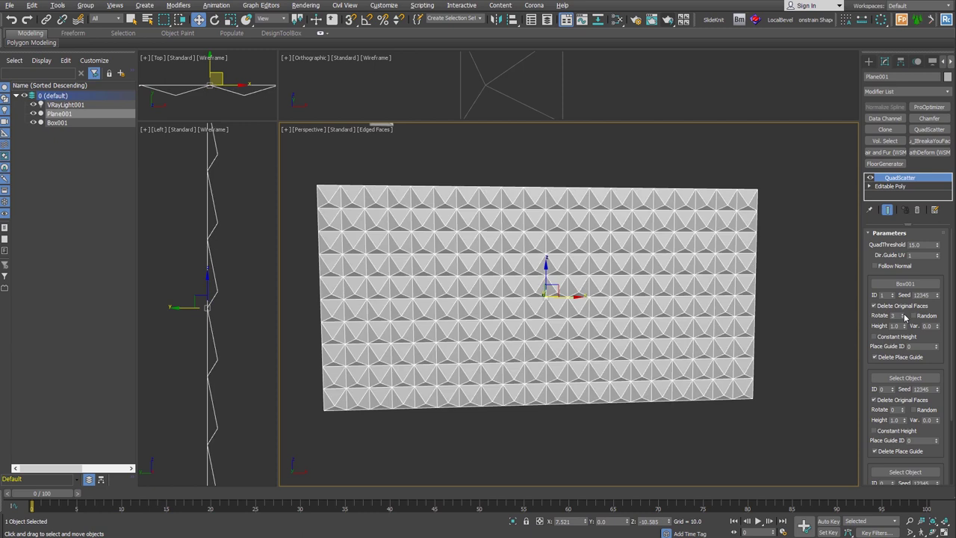
left_click(904, 315)
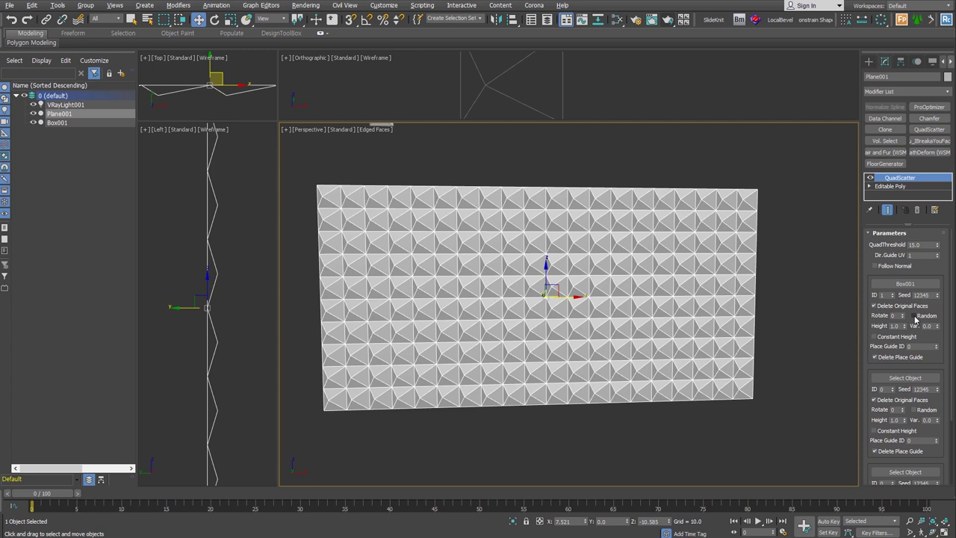
left_click(914, 316)
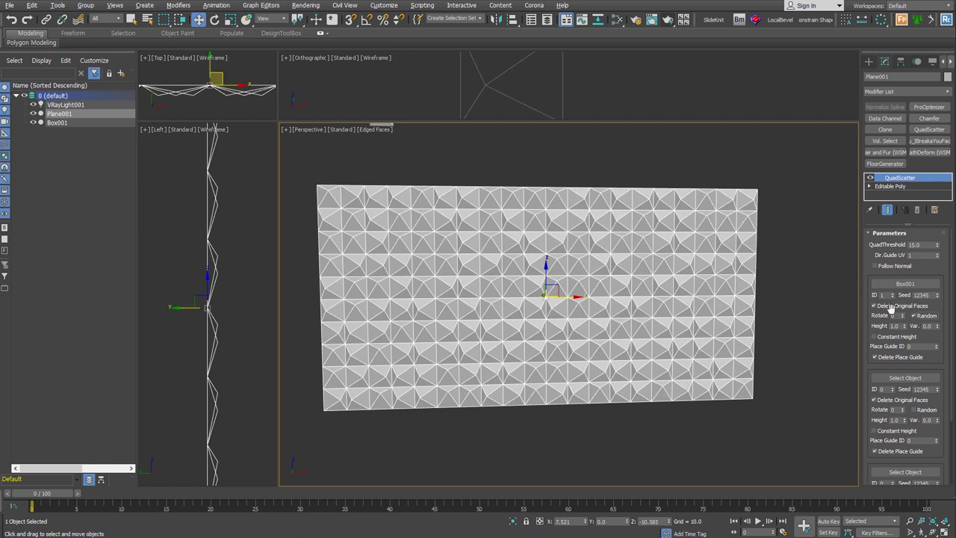
left_click_drag(937, 296, 938, 265)
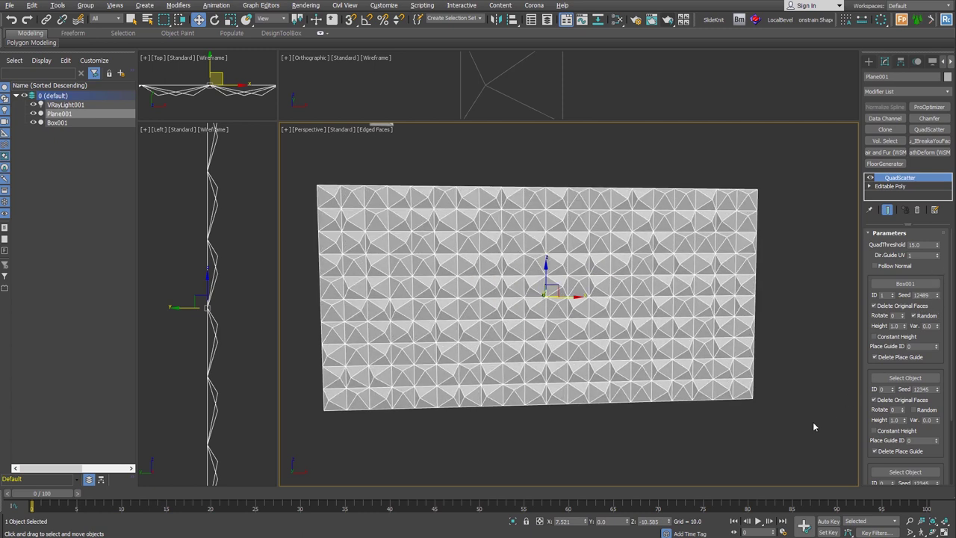
middle_click_drag(813, 421, 750, 415, "alt")
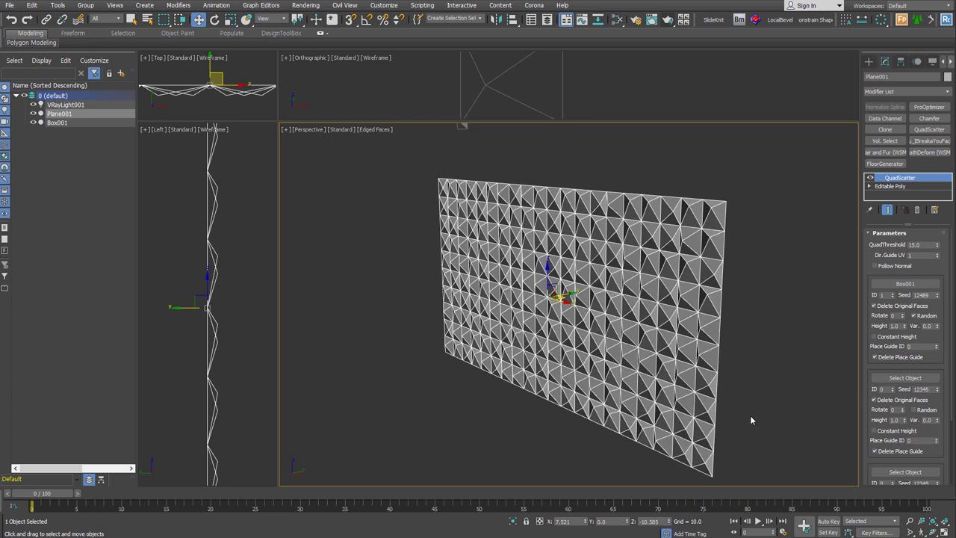
key("shift+z")
Step: Create a new flat box Box002 of 200 × 200 × 50 beside the pyramid tile
left_click_drag(278, 124, 285, 150)
mouse_move(514, 116)
middle_mouse_down()
mouse_move(495, 129)
mouse_move(497, 108)
middle_mouse_up()
left_click(868, 61)
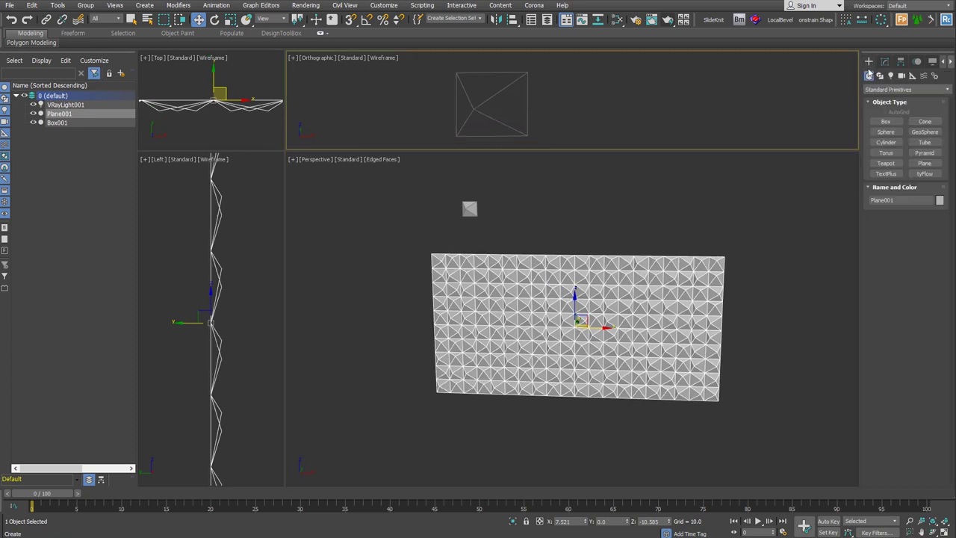
left_click(886, 121)
left_click_drag(550, 74, 617, 132)
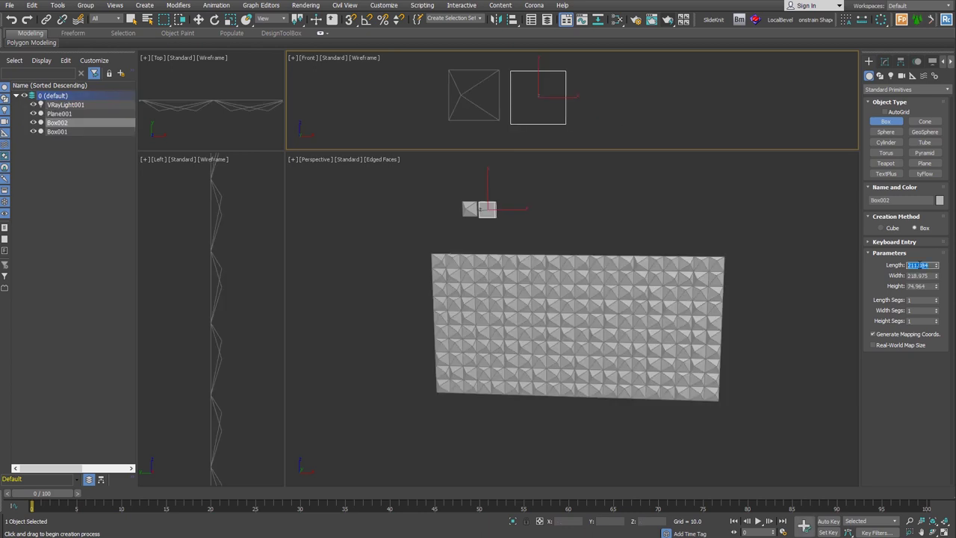
type("200")
key("Tab")
type("200")
key("Tab")
type("50")
key("Return")
left_click(910, 430)
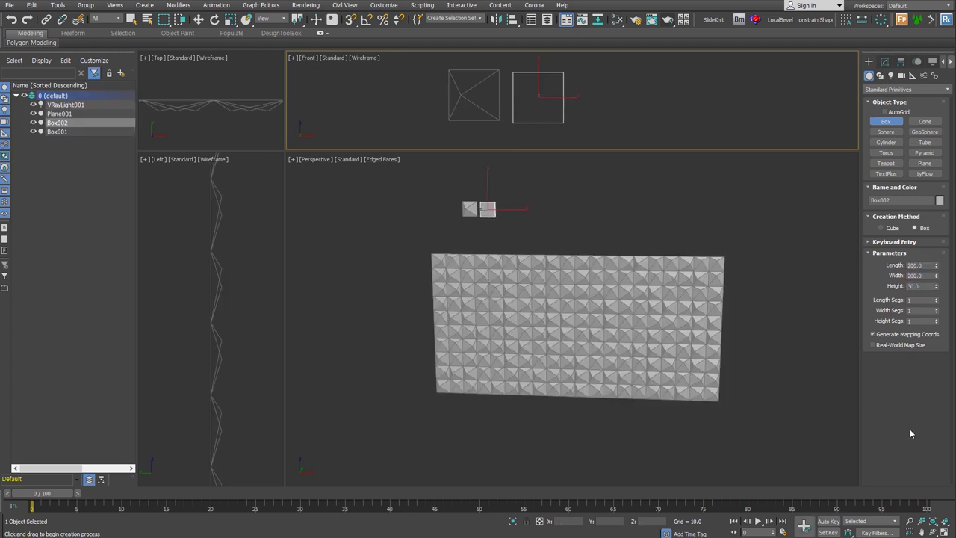
Step: Pick Box002 as the first scatter object in Plane001's QuadScatter
right_click(727, 357)
left_click(703, 347)
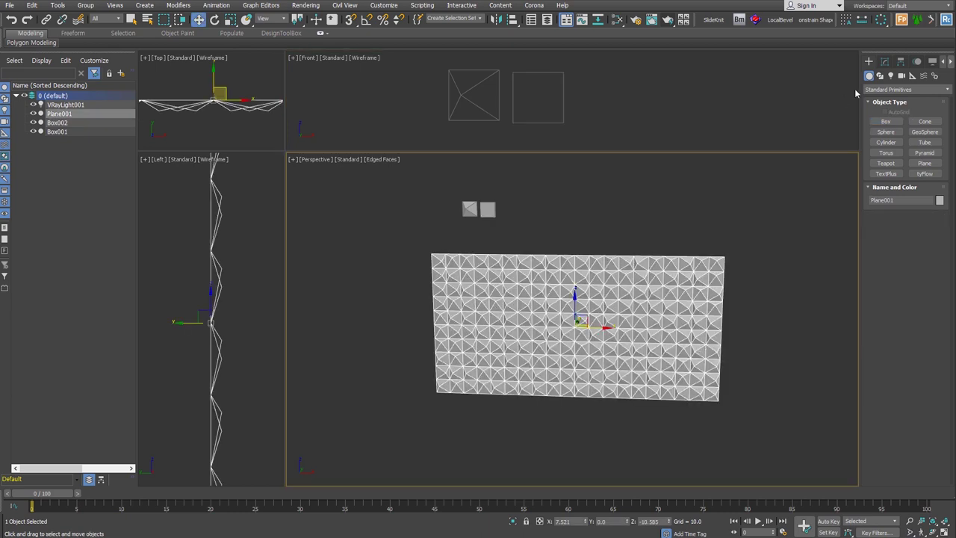
left_click(884, 62)
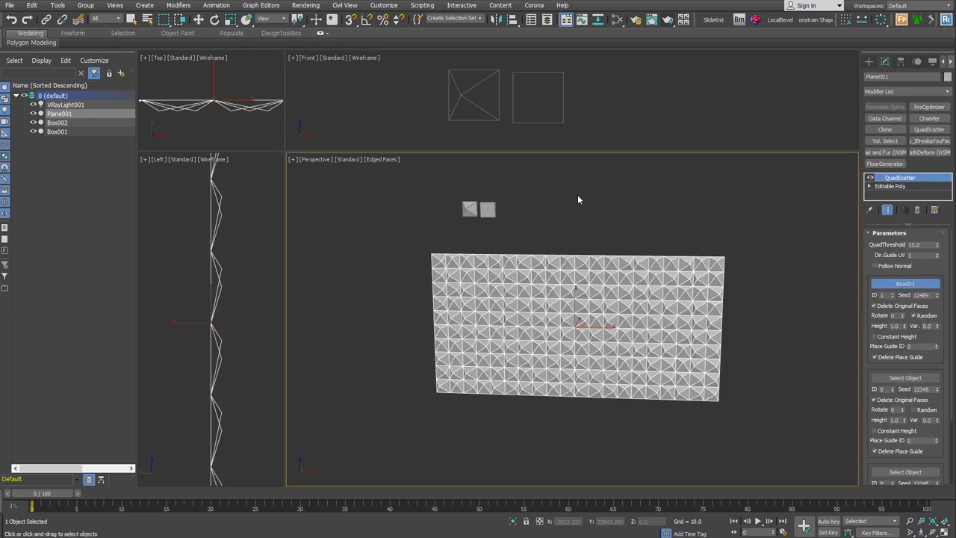
left_click(487, 209)
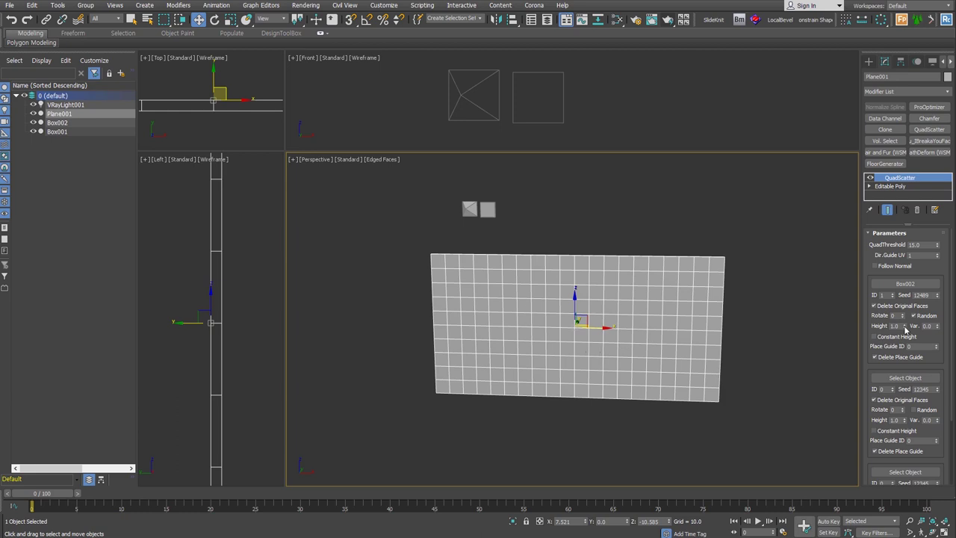
Step: Give the Box002 scatter tiles Height 2.0 and Var. 2.0 so the wall depths vary randomly
left_click_drag(902, 326, 902, 322)
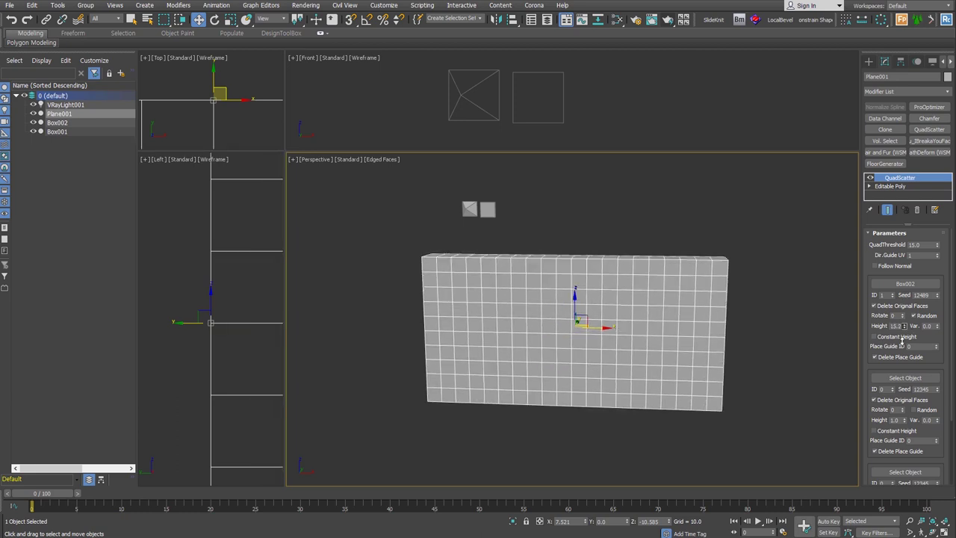
mouse_move(597, 337)
middle_mouse_down("alt")
mouse_move(658, 336)
mouse_move(472, 280)
middle_mouse_up("alt")
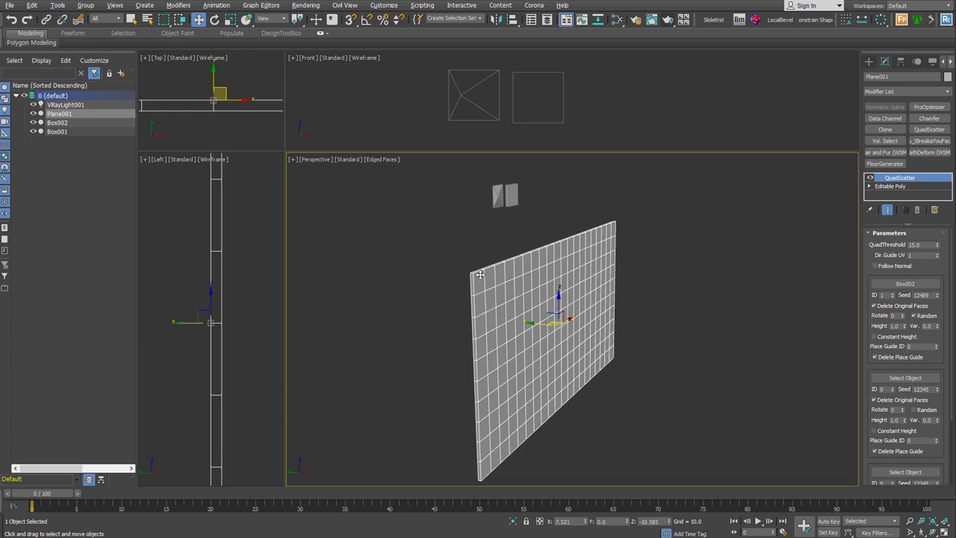
left_click(893, 325)
type("2")
key("Return")
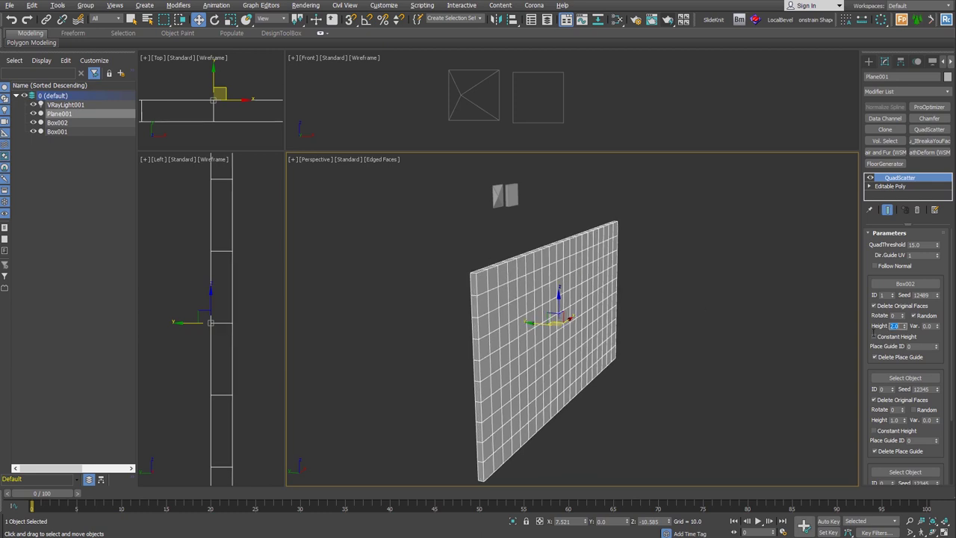
left_click(926, 325)
type("2")
key("Return")
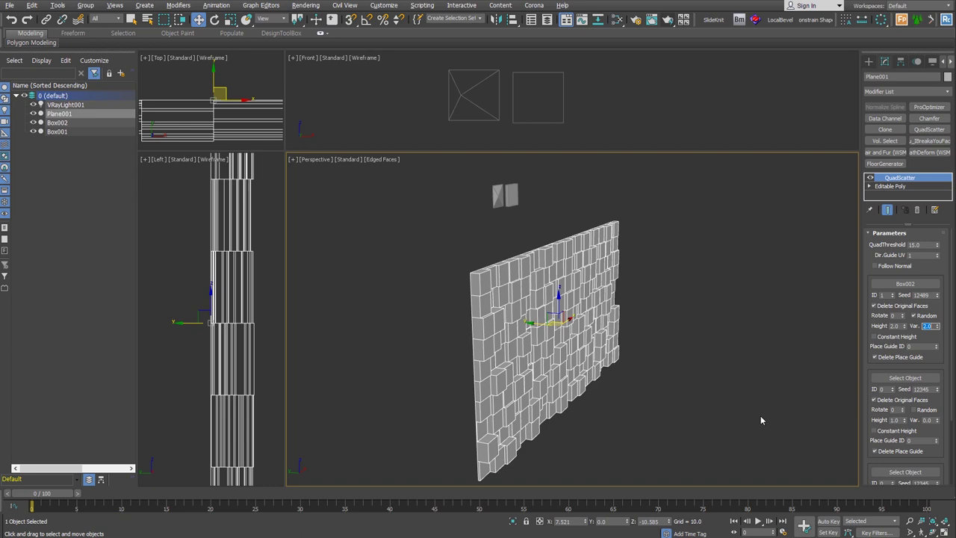
middle_click_drag(761, 416, 652, 414, "alt")
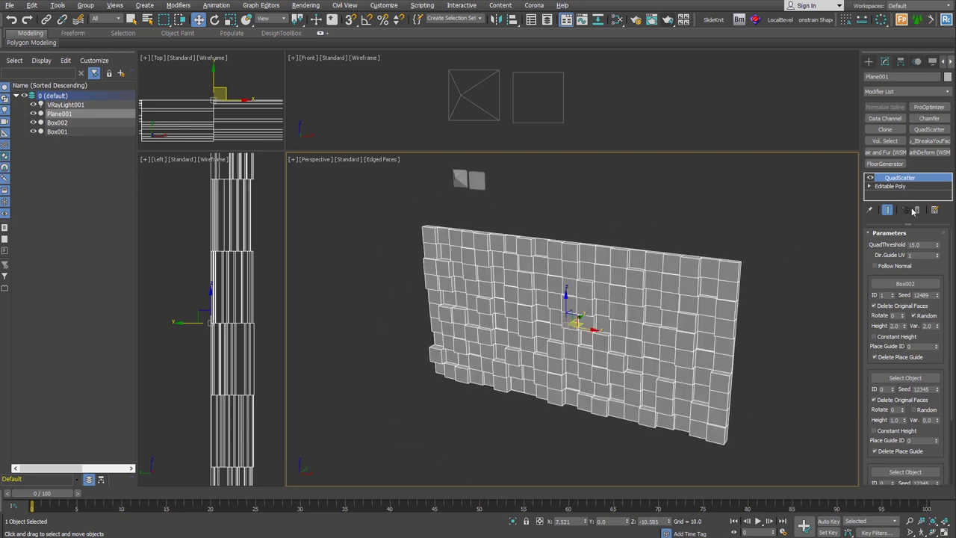
Step: Assign material ID 2 to a middle column of Plane001's polygons and redisplay the QuadScatter result
left_click(898, 186)
left_click(917, 245)
left_click_drag(576, 217, 538, 428)
scroll(885, 250, "down", 3)
scroll(900, 336, "down", 5)
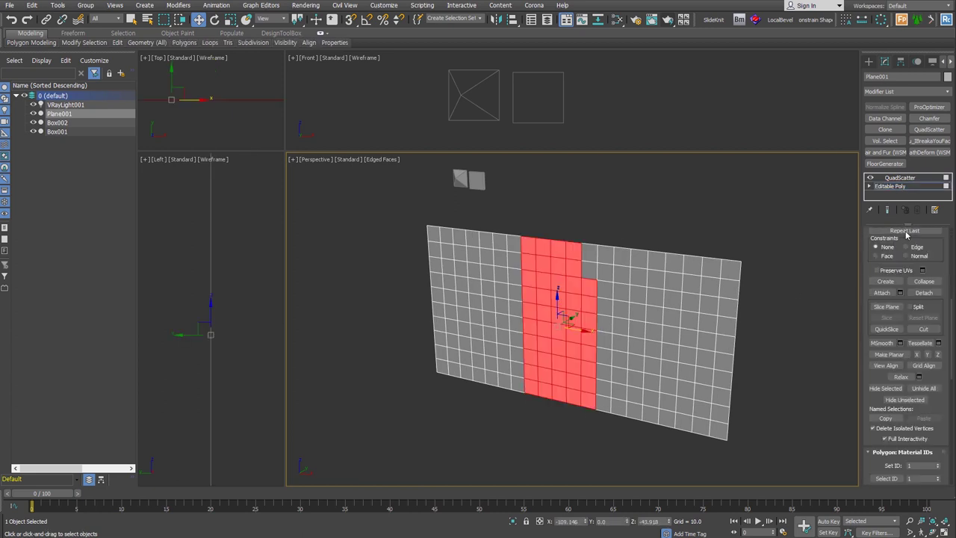
scroll(942, 328, "down", 1)
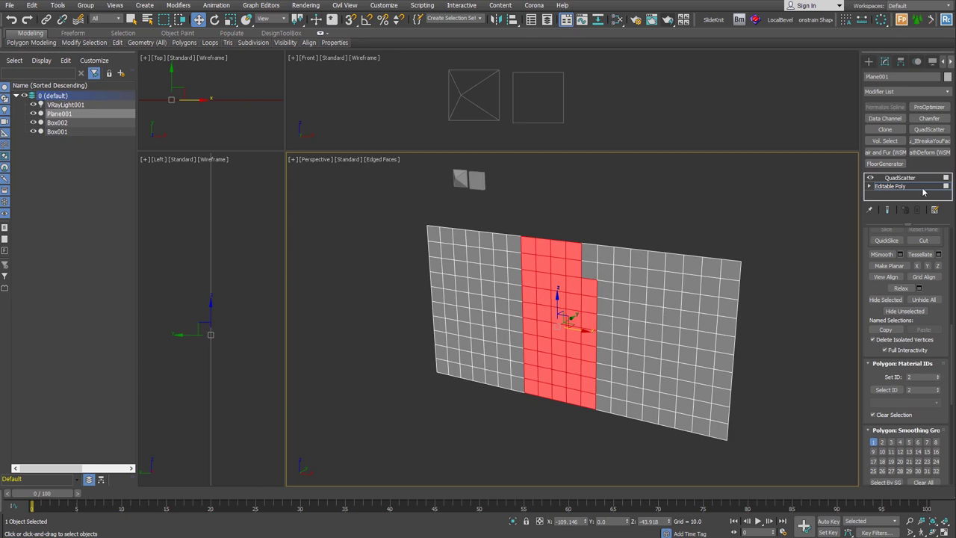
left_click(928, 179)
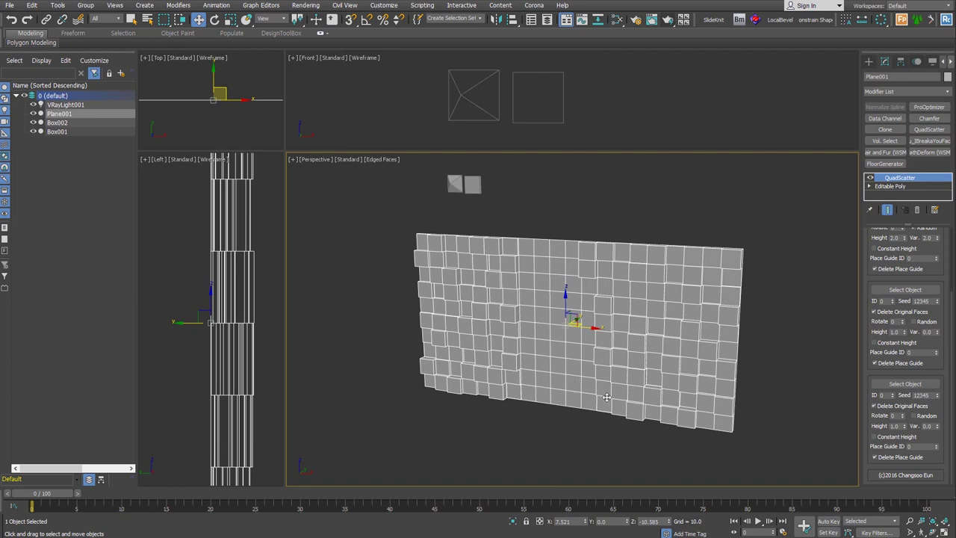
scroll(889, 388, "up", 3)
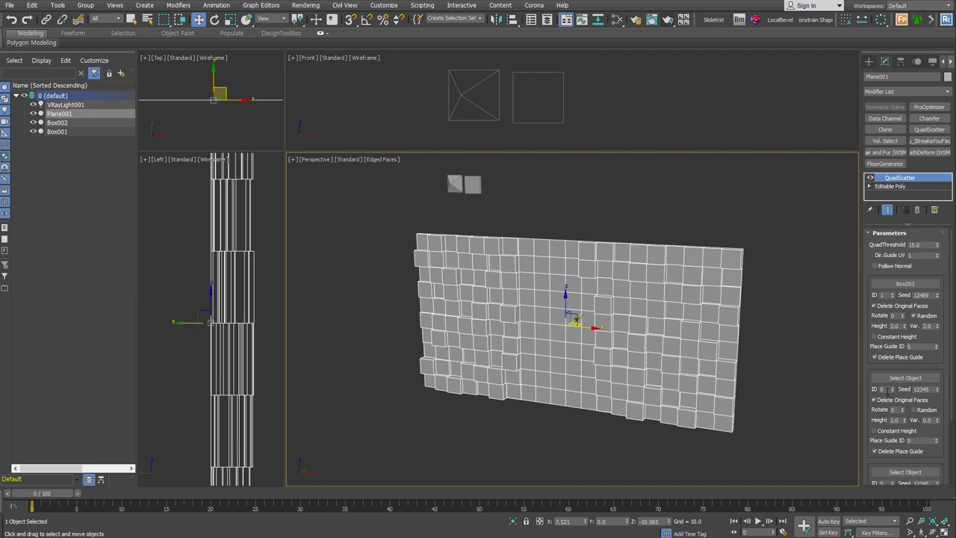
type("2")
Step: Pick the pyramid Box001 as QuadScatter's second scatter object for the ID 2 band
key("Return")
left_click(906, 377)
left_click(454, 181)
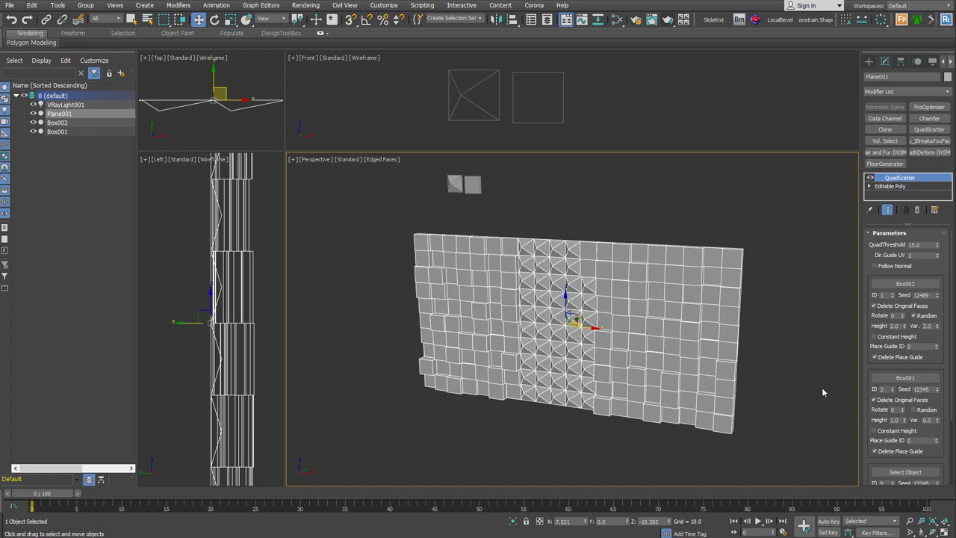
middle_click_drag(563, 341, 850, 431, "alt")
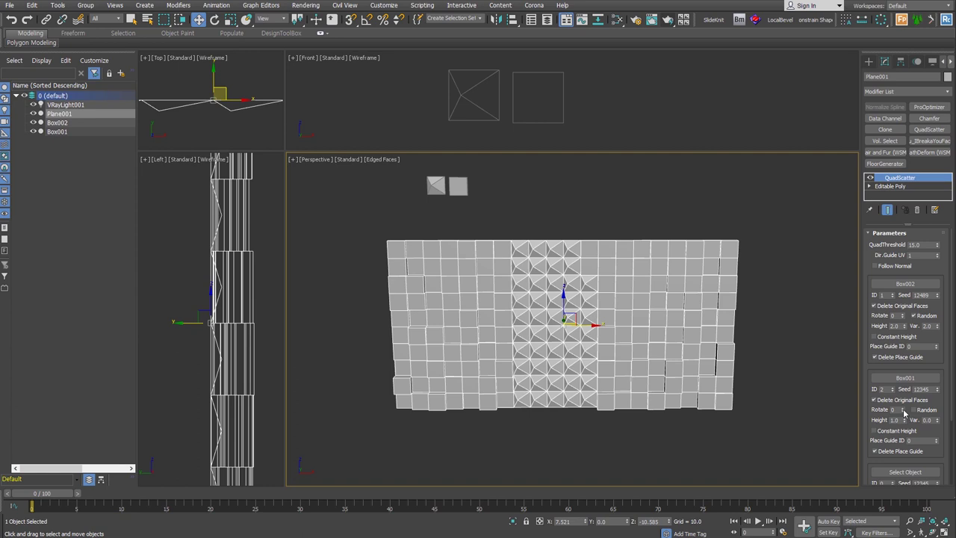
Step: Reseed the pyramids and give them Height 2.0 with increased height variation
left_click_drag(937, 390, 940, 344)
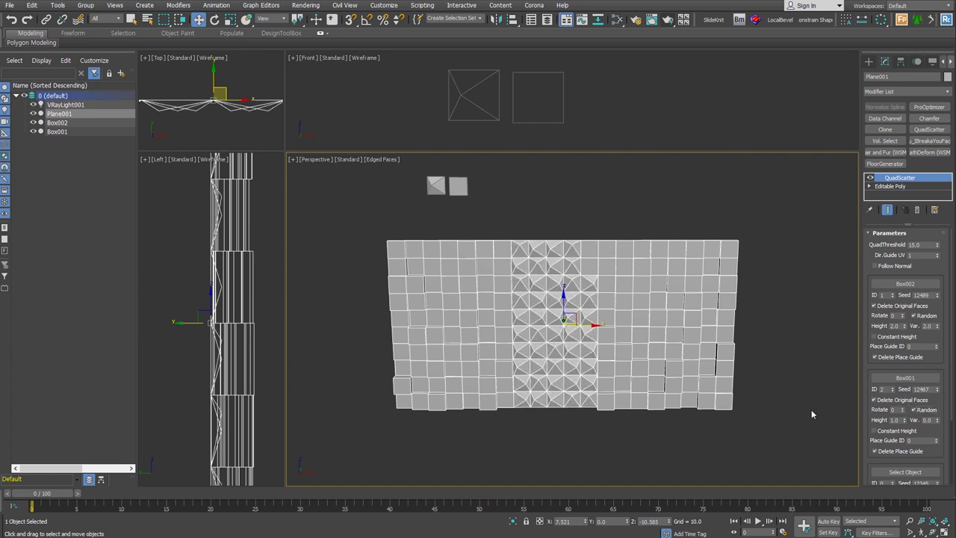
middle_click_drag(794, 411, 590, 392, "alt")
scroll(590, 391, "up", 3)
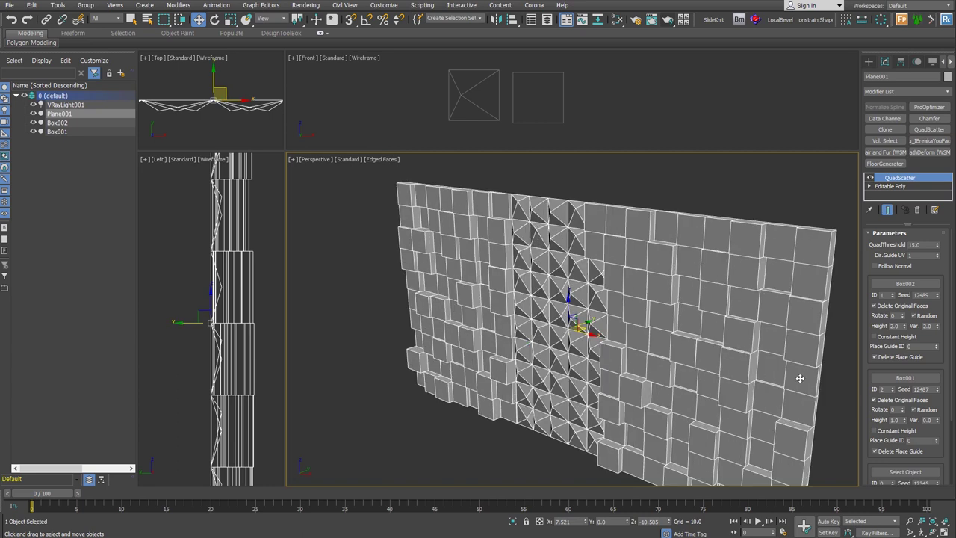
double_click(901, 420)
type("2")
key("Return")
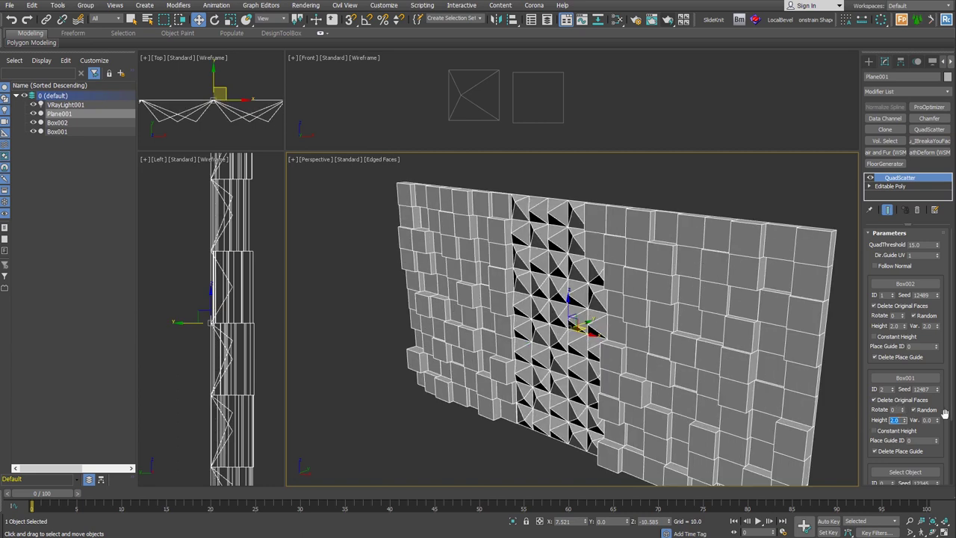
key("Tab")
left_click_drag(941, 423, 936, 407)
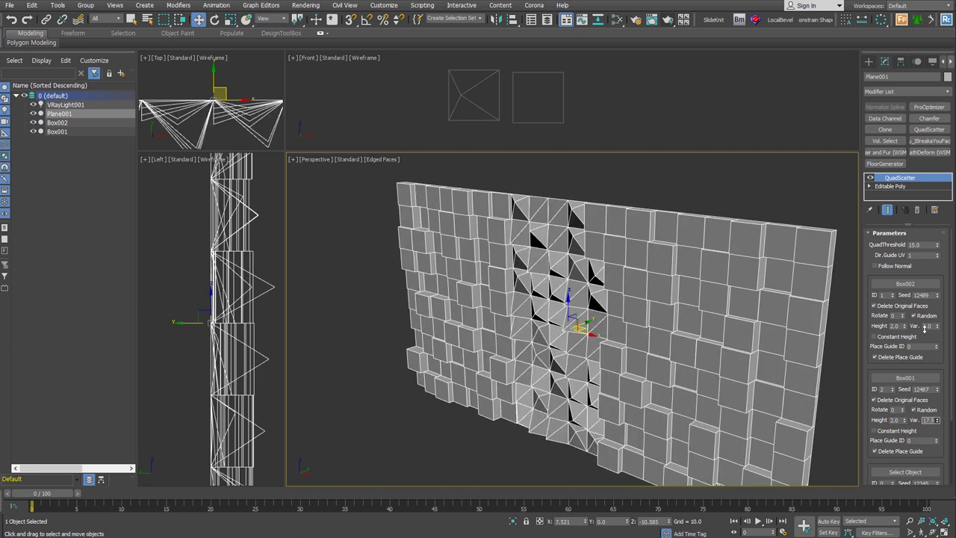
Step: Inspect the wall, then remove the QuadScatter modifier from Plane001
middle_click_drag(587, 378, 596, 400, "alt")
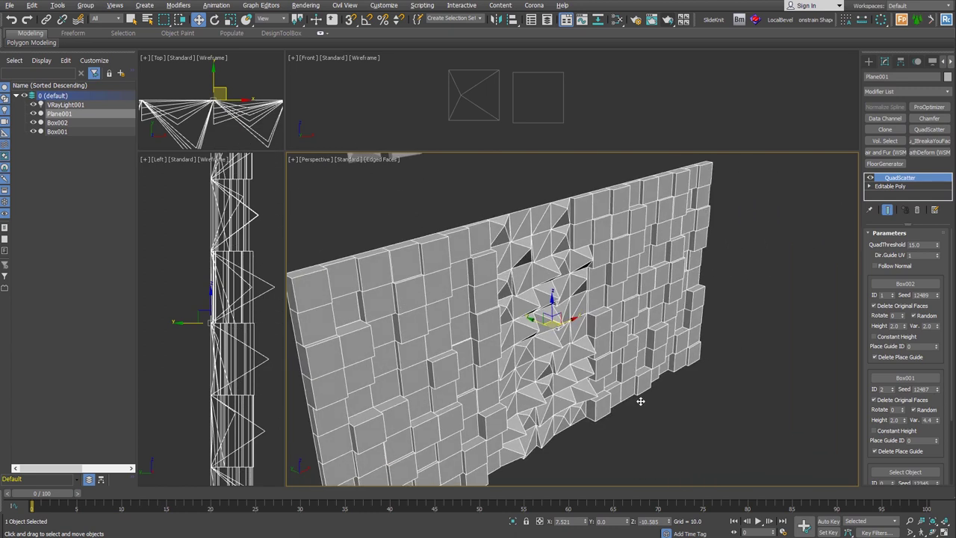
middle_click_drag(743, 426, 683, 388, "alt")
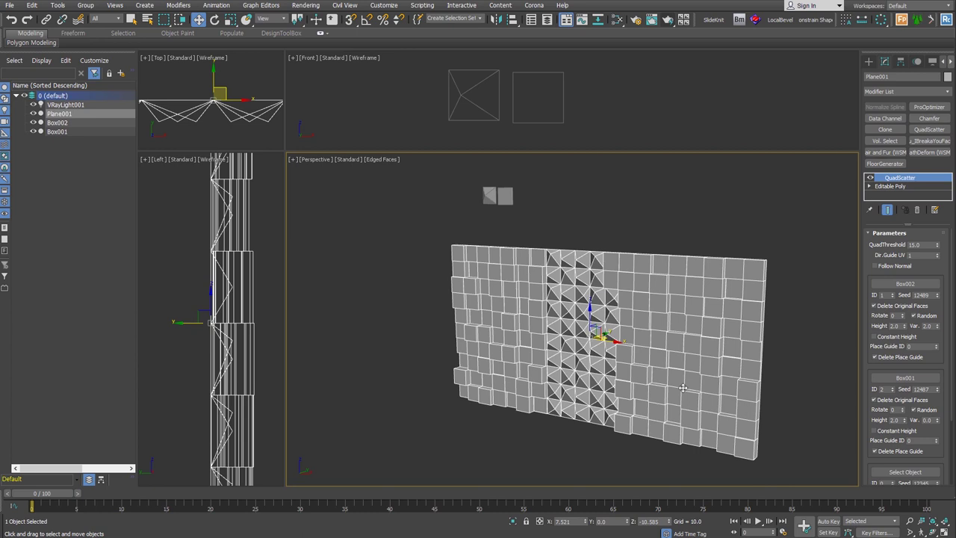
key("ctrl+z")
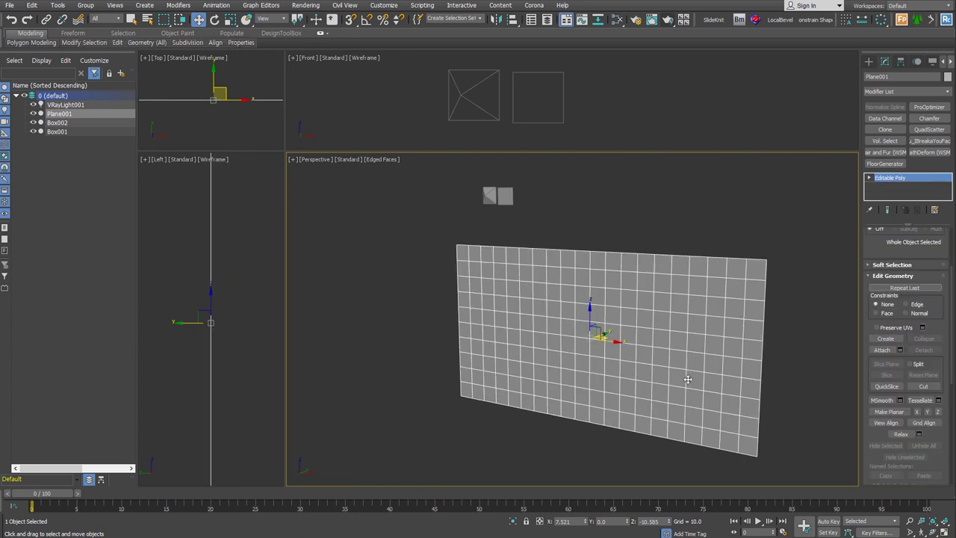
Step: Face the plane and enter Polygon sub-object level on Plane001
middle_click_drag(586, 414, 564, 404)
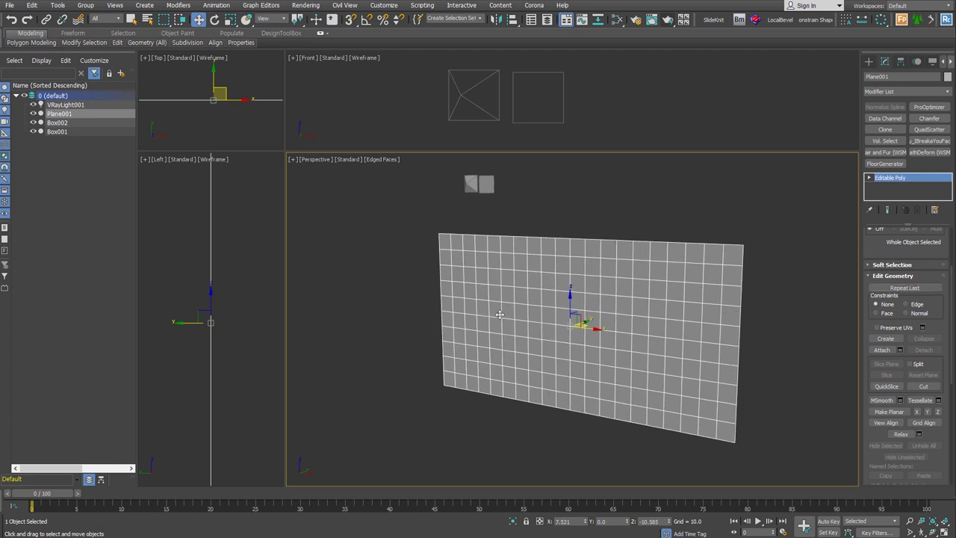
middle_click_drag(583, 370, 592, 369, "alt")
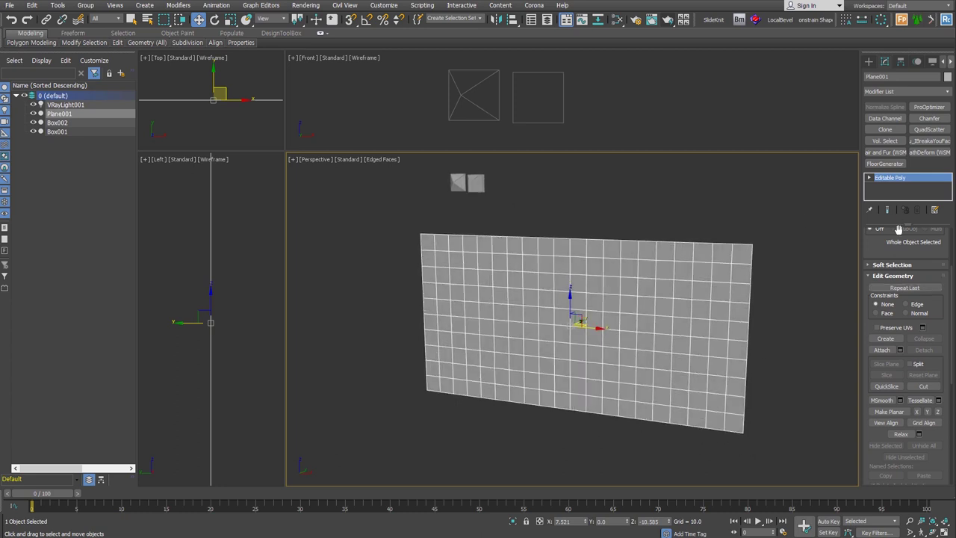
left_click(869, 177)
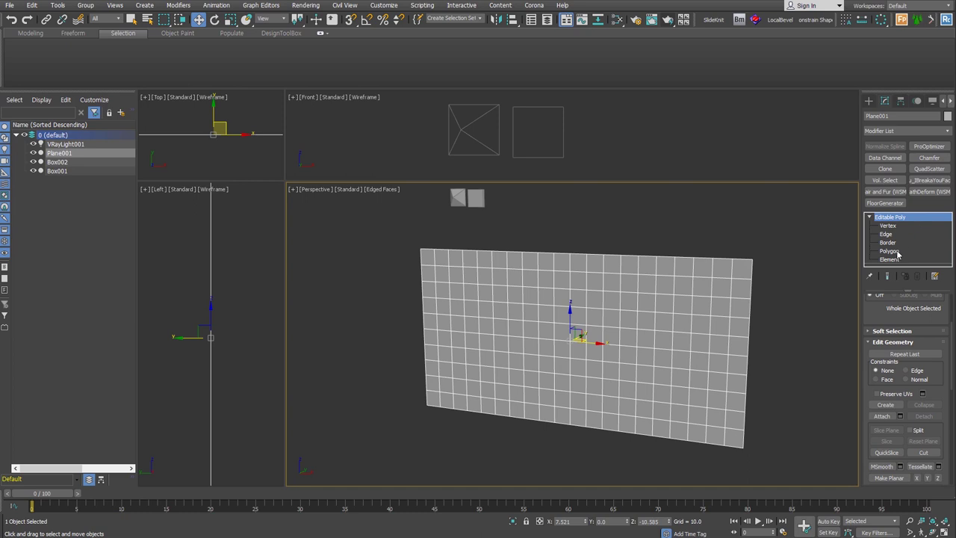
left_click(897, 252)
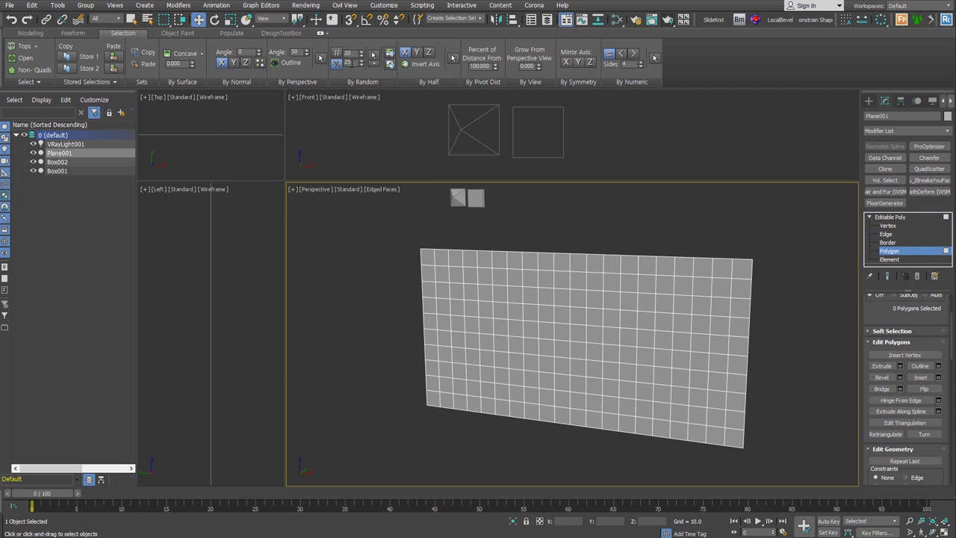
Step: Randomly select 50 percent of Plane001's faces, rerolling the selection several times
left_click(374, 57)
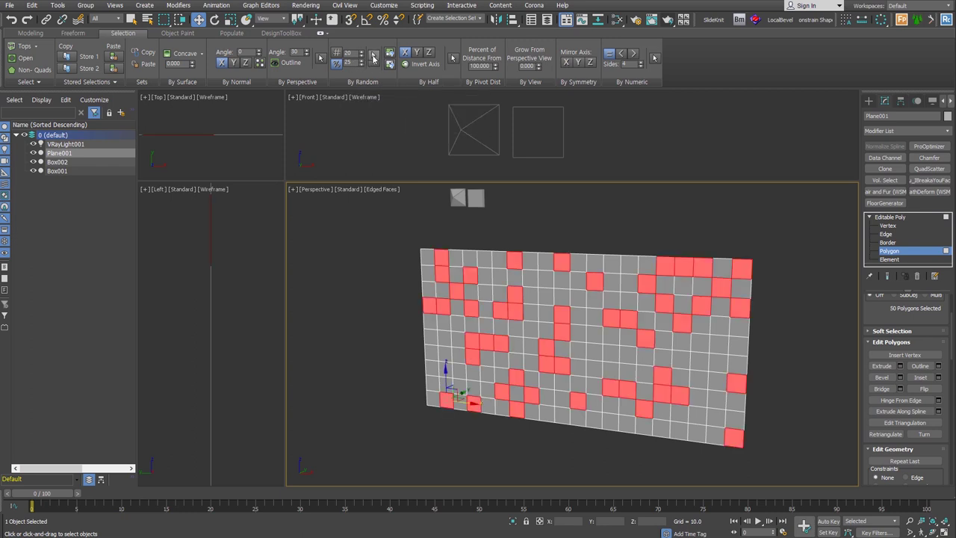
left_click(348, 63)
type("50")
left_click(374, 57)
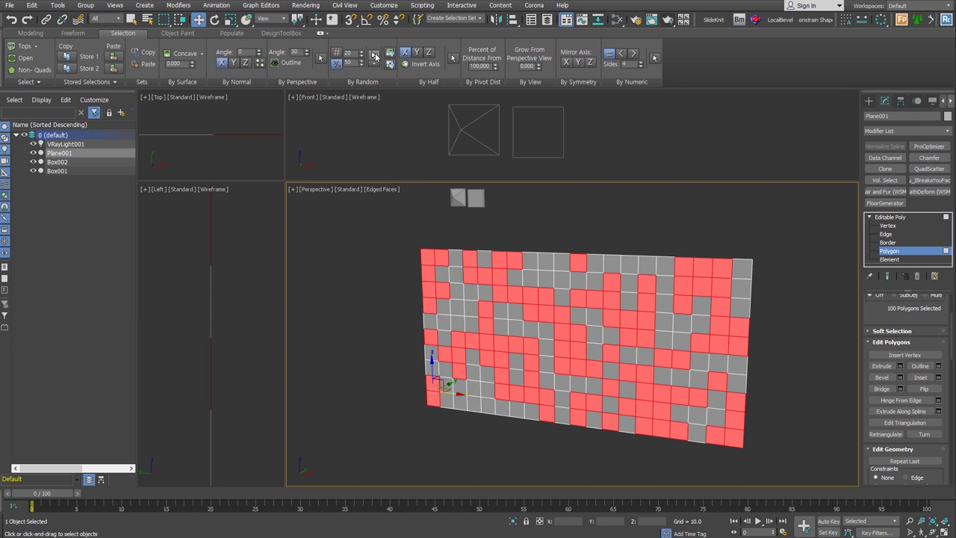
left_click(374, 57)
left_click(374, 56)
left_click(374, 57)
left_click(374, 57)
left_click(374, 56)
left_click(375, 57)
left_click(374, 56)
left_click(374, 57)
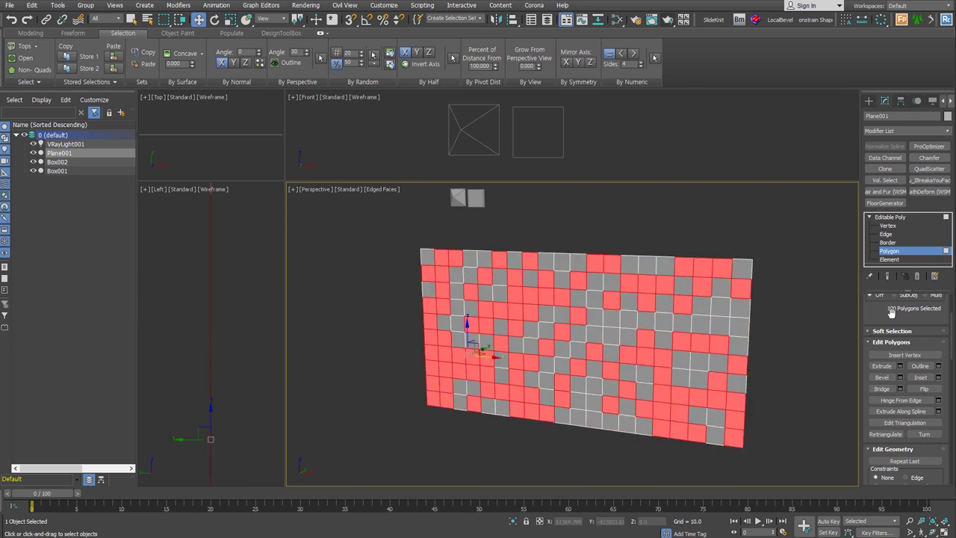
Step: Assign material ID 2 to the selected faces and ID 1 to the rest, then exit to Editable Poly
scroll(894, 307, "down", 10)
left_click(924, 372)
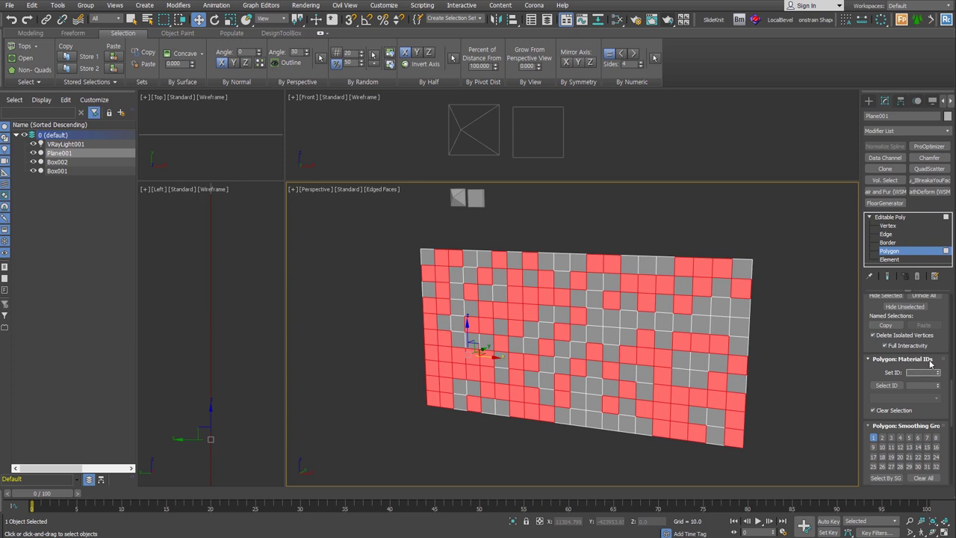
key("Return")
left_click(877, 372)
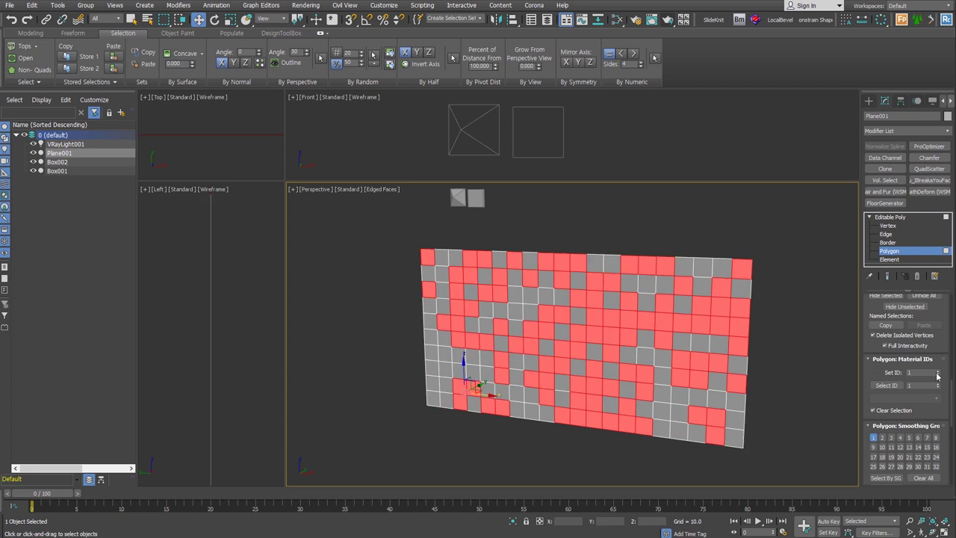
left_click(908, 254)
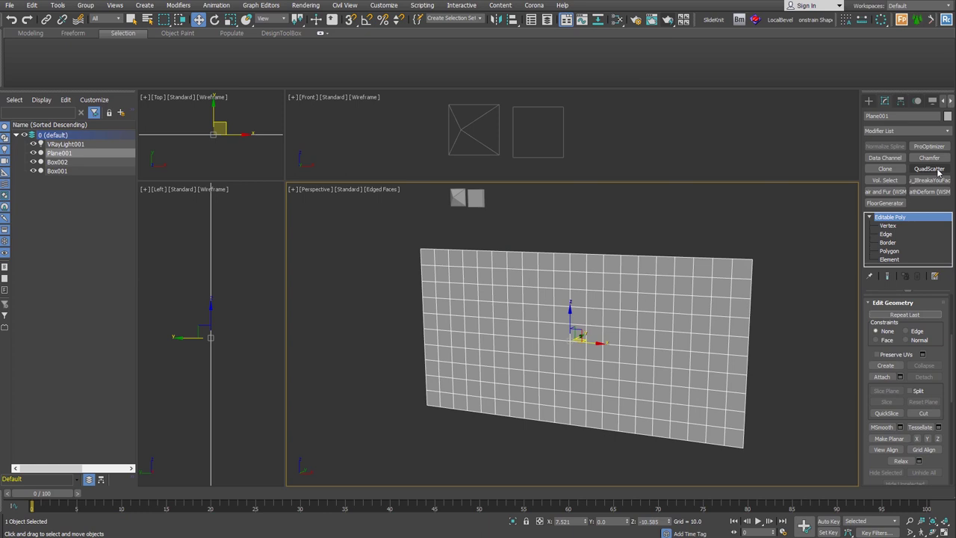
Step: Add QuadScatter to the wall, scattering Box001 on ID 1 faces and Box002 on ID 2 faces
left_click(937, 171)
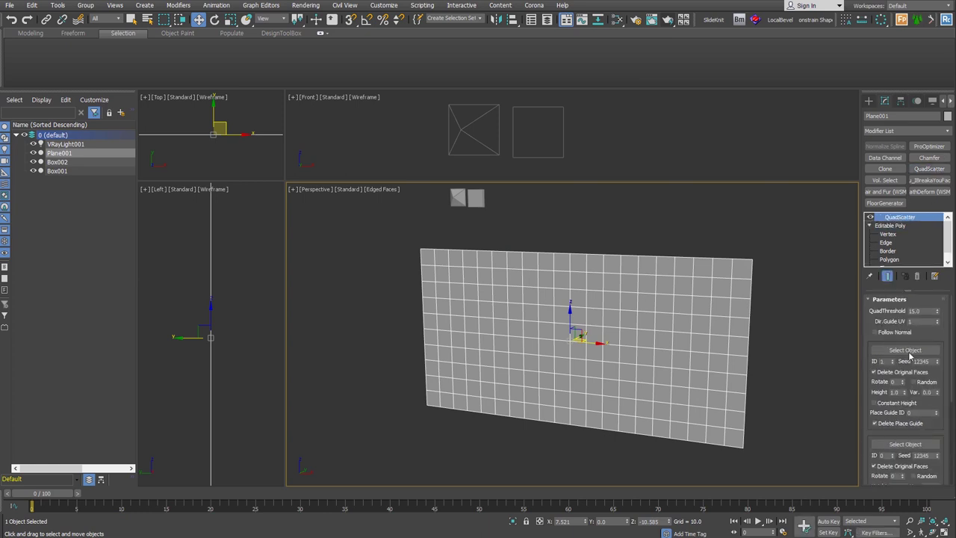
left_click(905, 351)
left_click(469, 198)
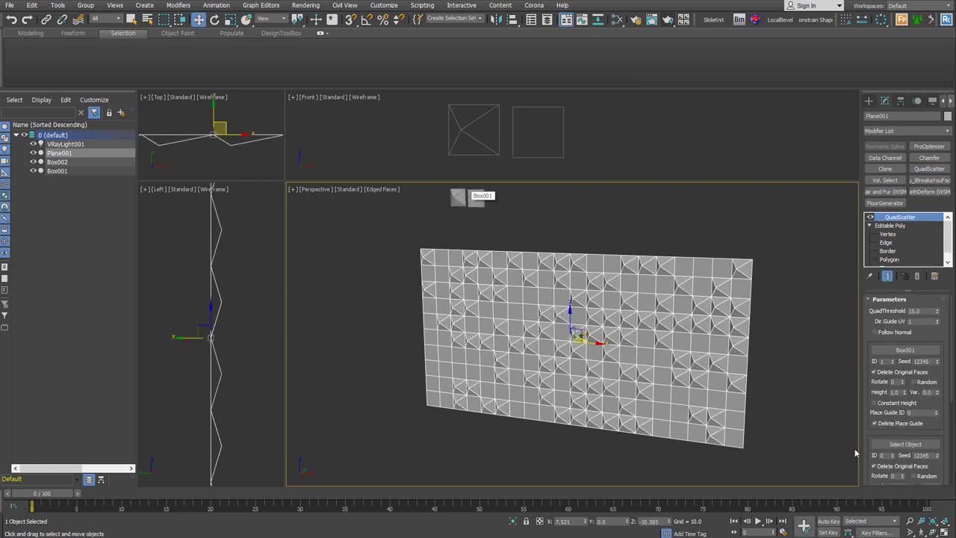
left_click(918, 453)
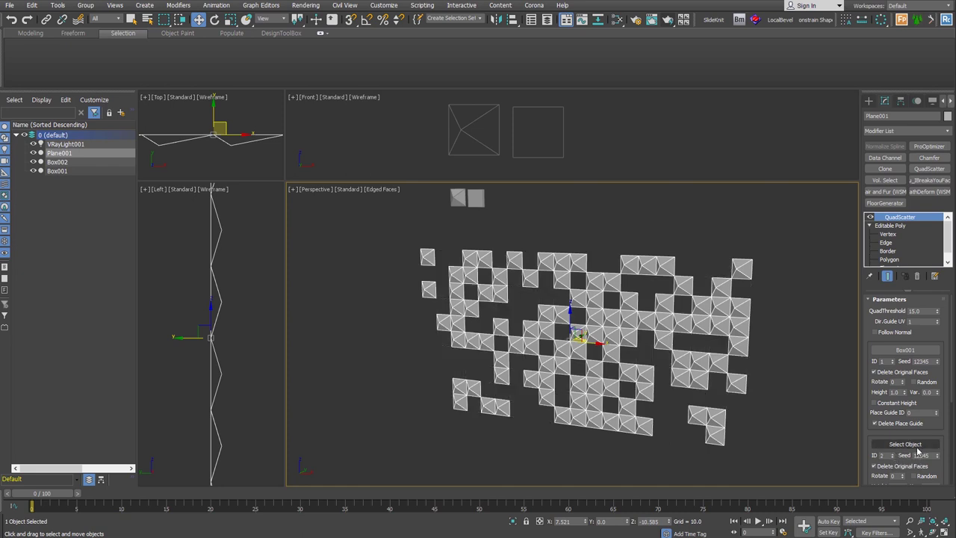
left_click(918, 446)
left_click(542, 157)
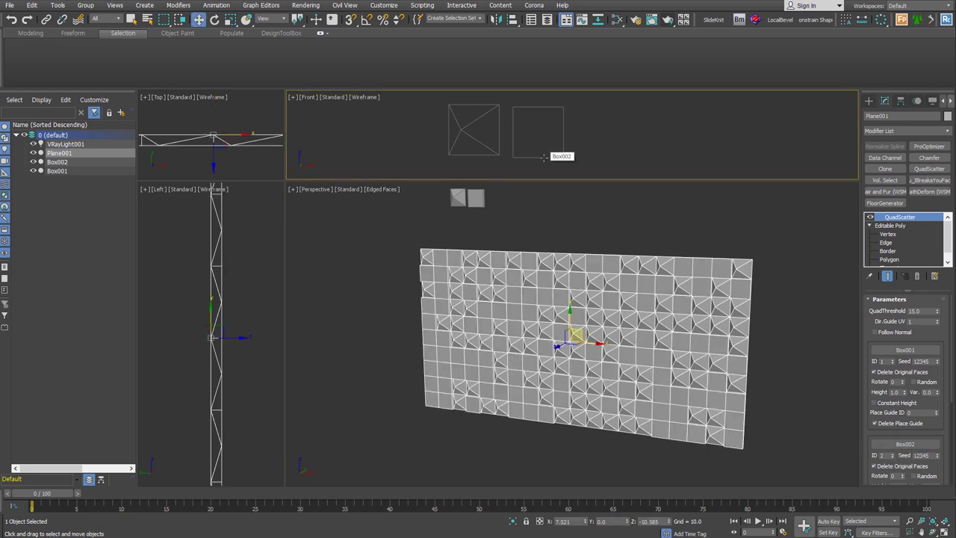
Step: Set Box002 copies to Height 2.0 and Var 2.2, and uncheck Delete Original Faces
scroll(906, 388, "down", 2)
scroll(905, 388, "down", 2)
left_click(895, 401)
type("2")
key("Return")
left_click_drag(937, 401, 937, 390)
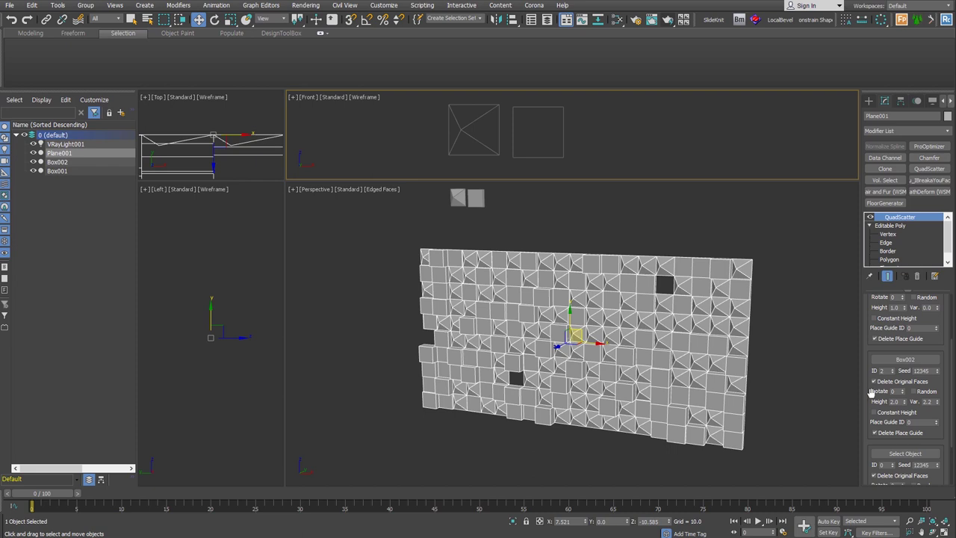
left_click(915, 384)
mouse_move(643, 403)
middle_mouse_down("alt")
mouse_move(678, 410)
mouse_move(594, 408)
middle_mouse_up("alt")
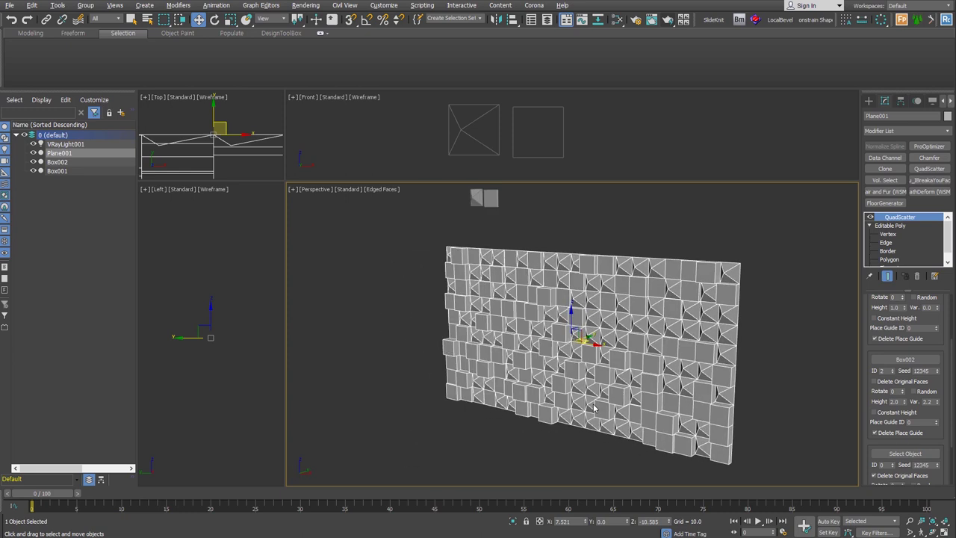
middle_click_drag(608, 440, 608, 430)
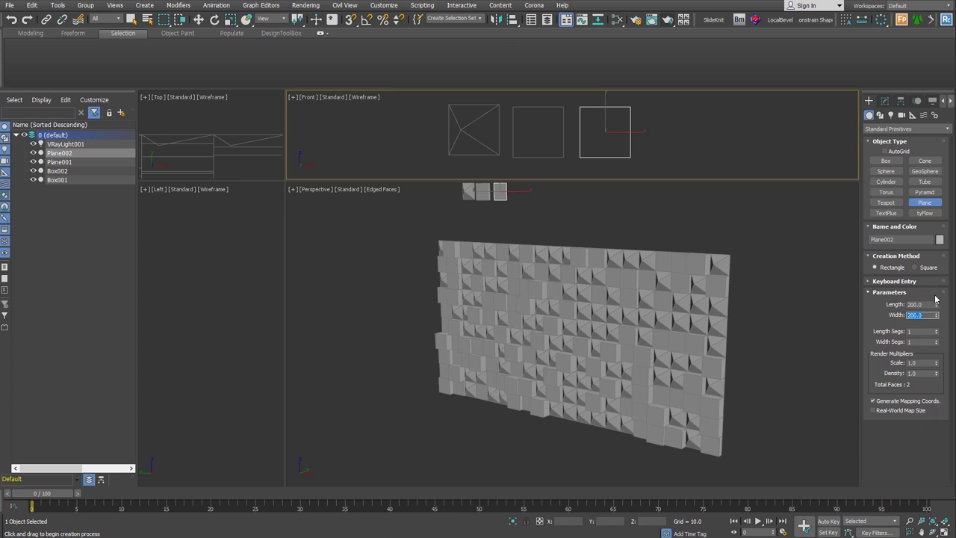
Step: Set Plane002 to 2×2 length and width segments and convert it to Editable Poly
left_click(935, 329)
left_click(936, 340)
right_click(657, 150)
key("2")
Step: Extrude Plane002's four inner edges into a raised cross-shaped tile
left_click_drag(618, 147, 594, 121)
right_click(601, 130)
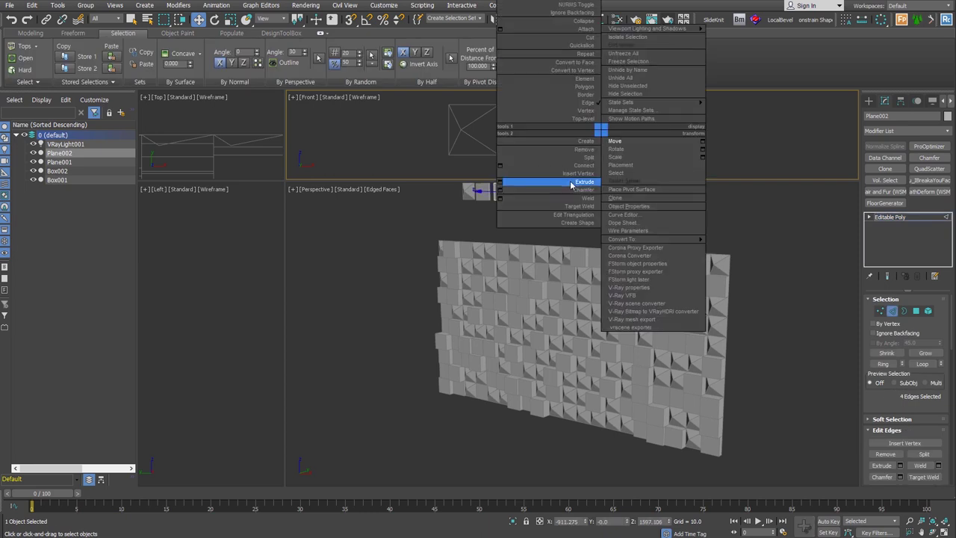
left_click(573, 182)
middle_click_drag(604, 133, 608, 133, "alt")
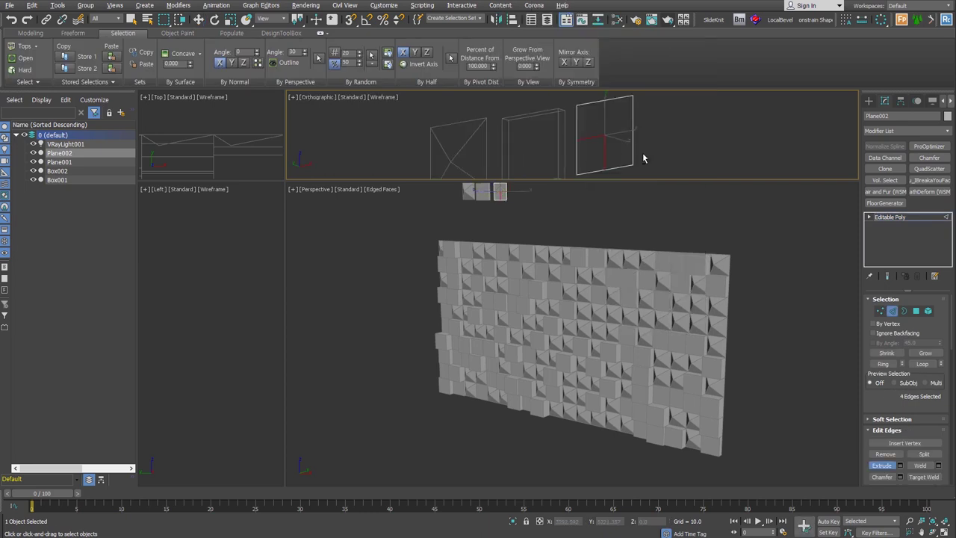
left_click_drag(608, 133, 622, 119)
middle_click_drag(684, 168, 667, 148, "alt")
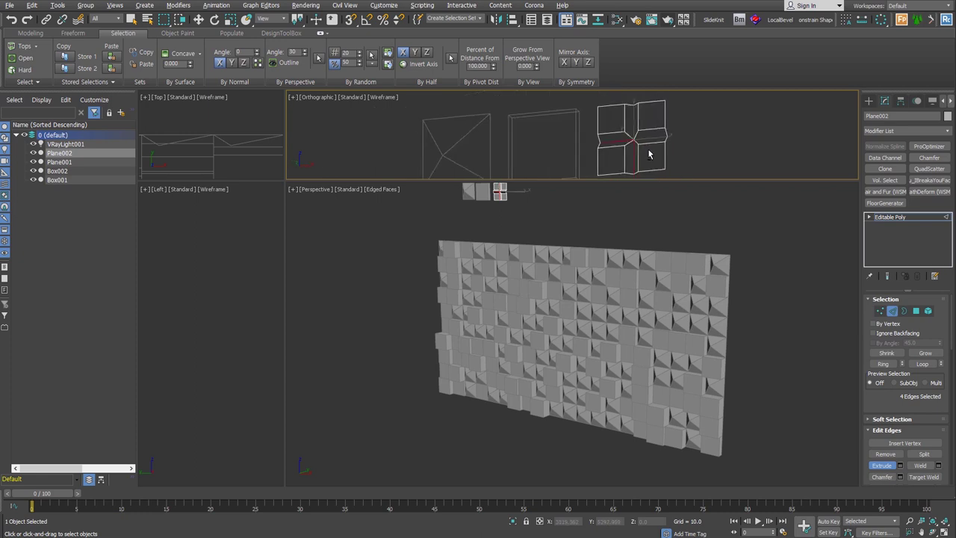
left_click(915, 311)
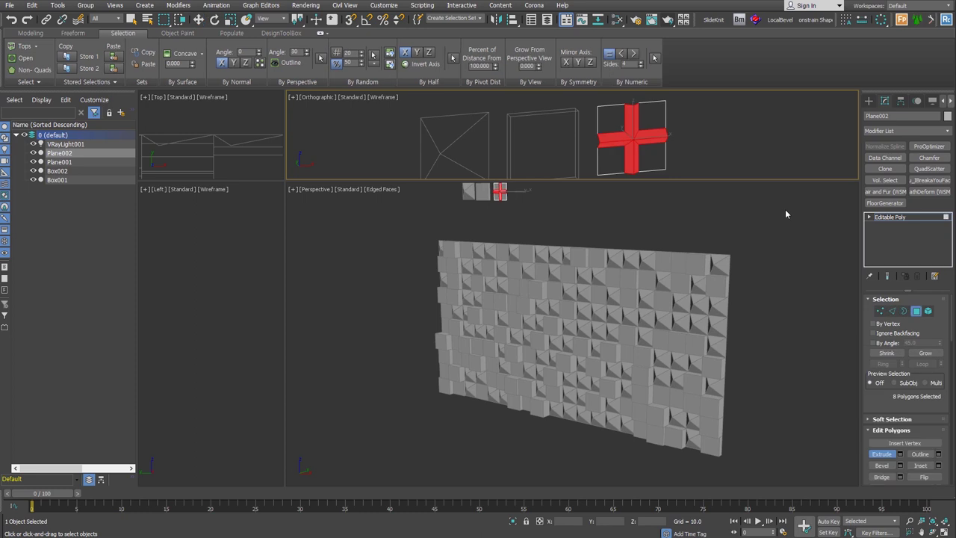
key("ctrl+b")
key("w")
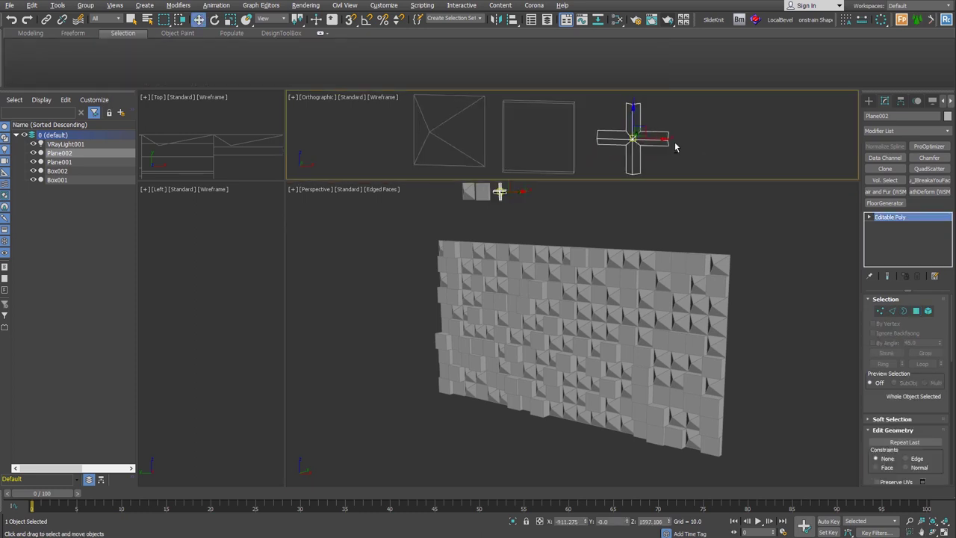
left_click(695, 268)
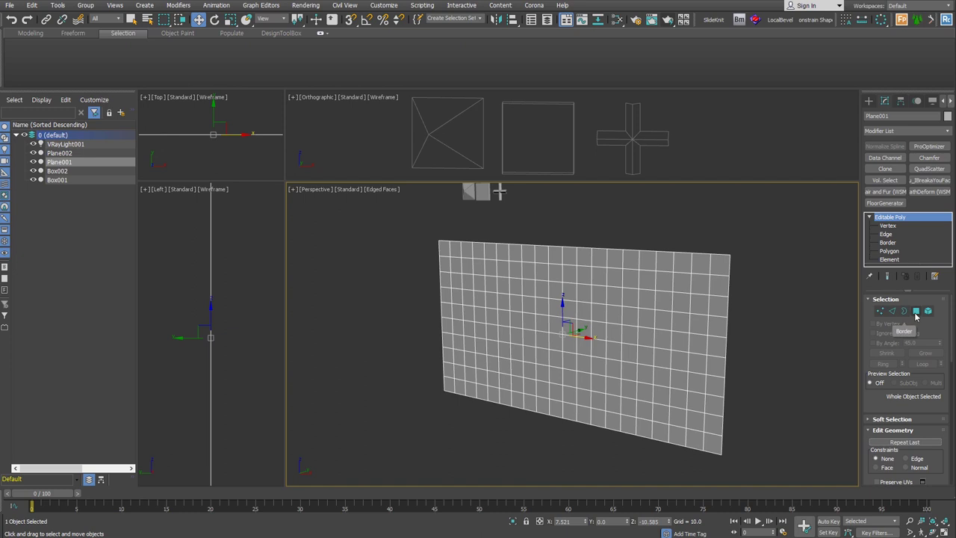
Step: Add QuadScatter to Plane001 with Plane002's cross tile as the ID 1 scatter object
left_click(916, 311)
scroll(912, 332, "down", 5)
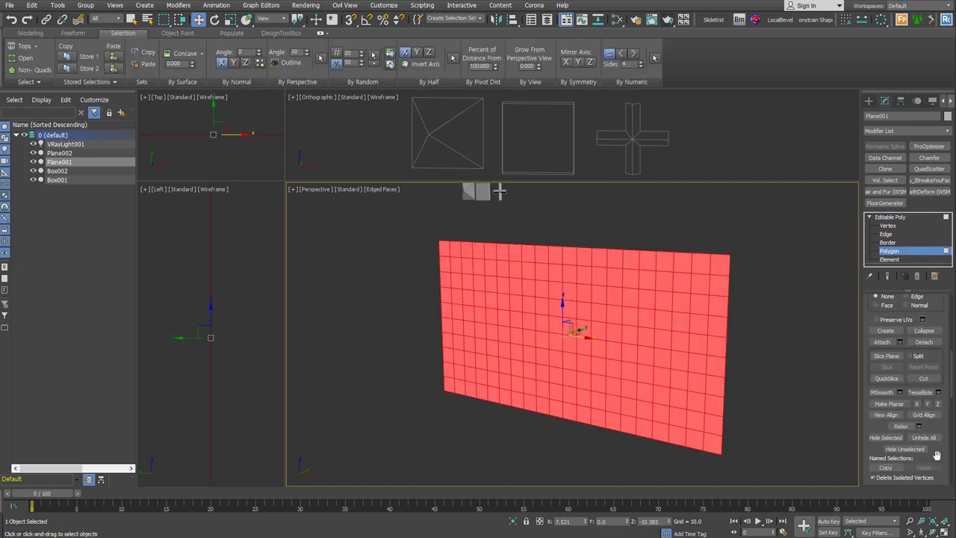
scroll(937, 441, "down", 5)
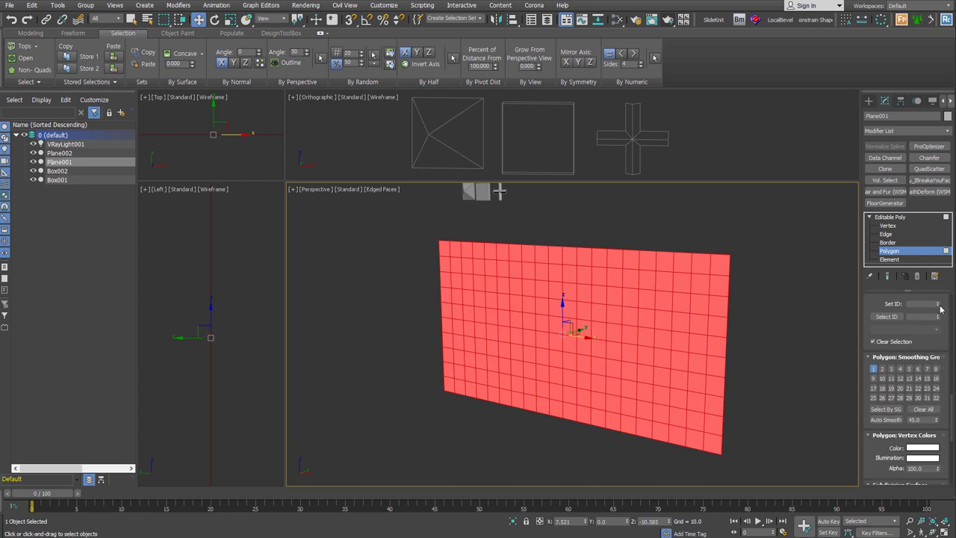
left_click(925, 253)
left_click(942, 170)
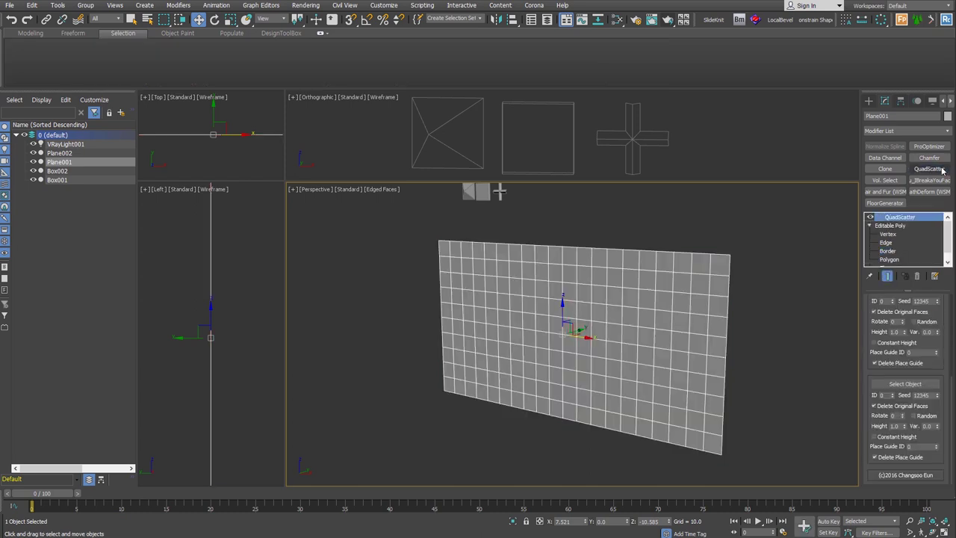
left_click(914, 351)
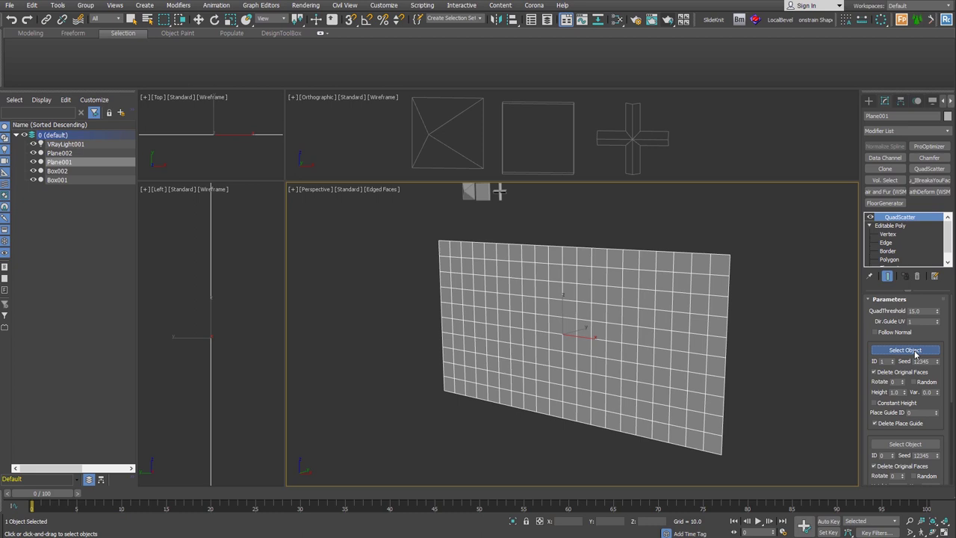
left_click(632, 142)
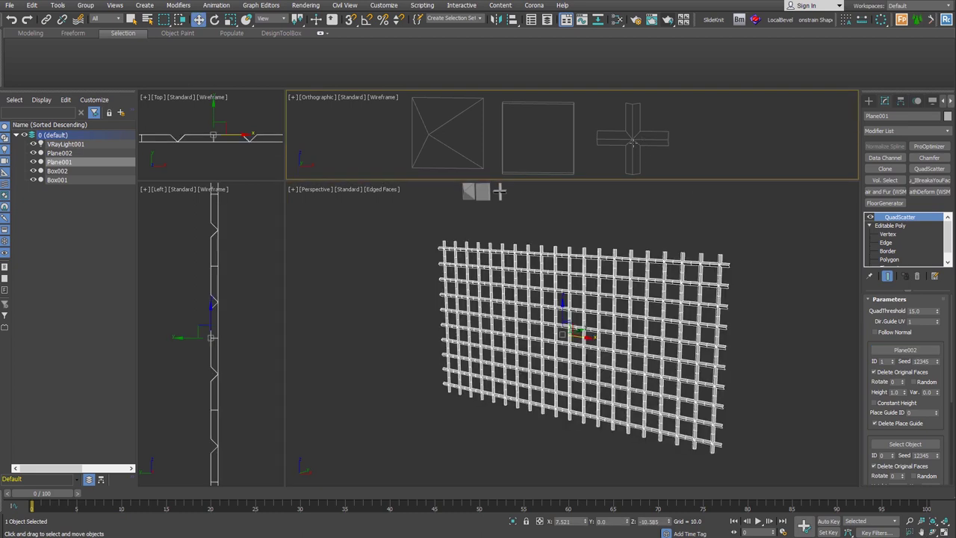
middle_click_drag(583, 359, 527, 359, "alt")
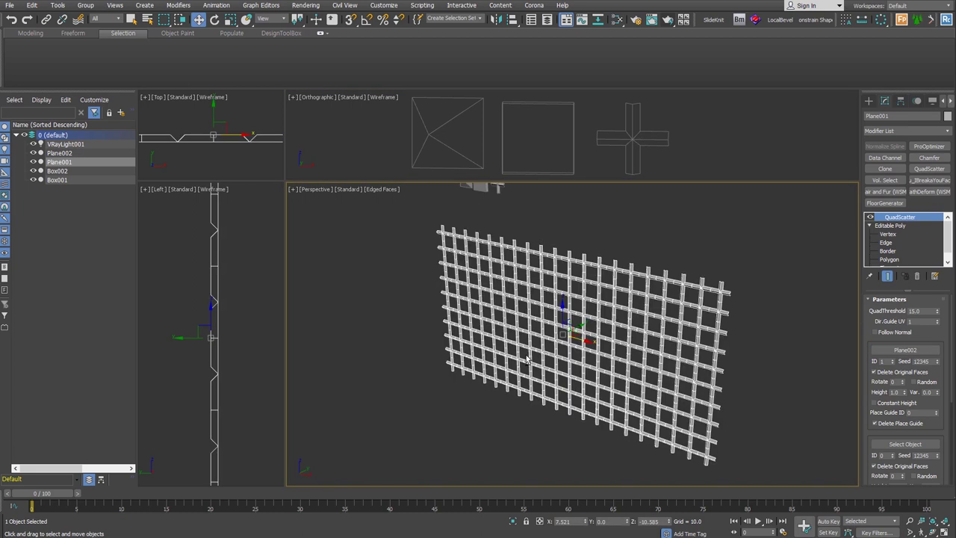
right_click(672, 235)
Step: Reshape Plane002's cross tile at Vertex level into a four-pointed star with tapered arms
left_click(632, 138)
key("1")
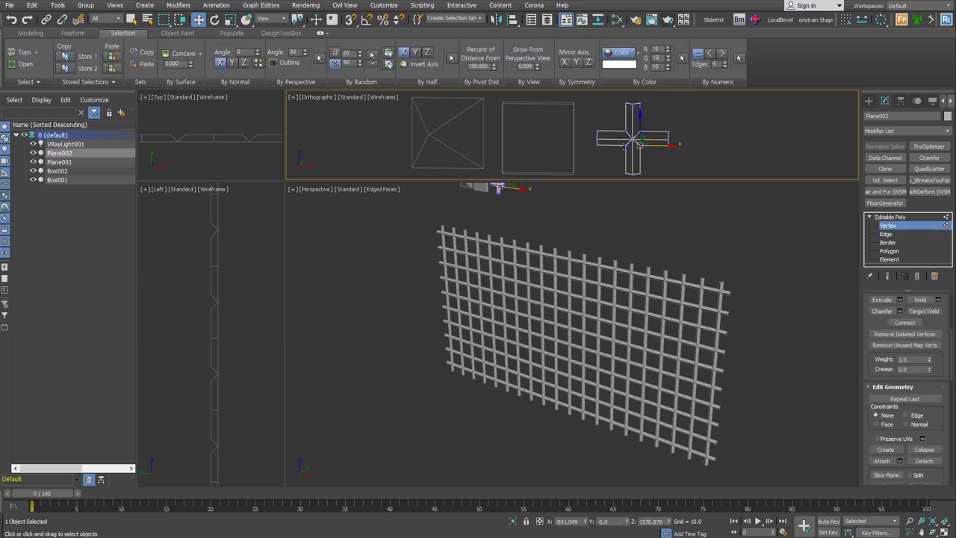
right_click(635, 136)
left_click(653, 156)
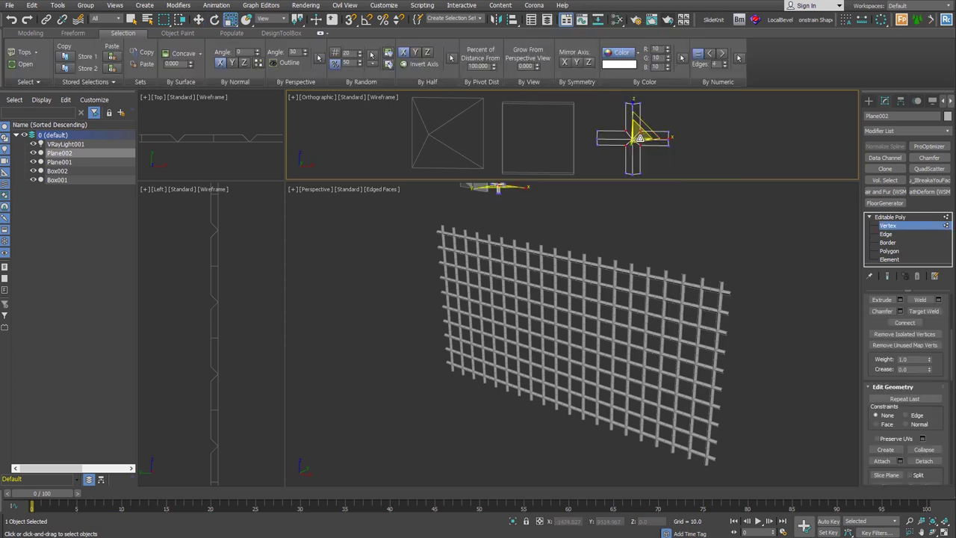
middle_click_drag(765, 295, 730, 270, "alt")
scroll(729, 270, "up", 3)
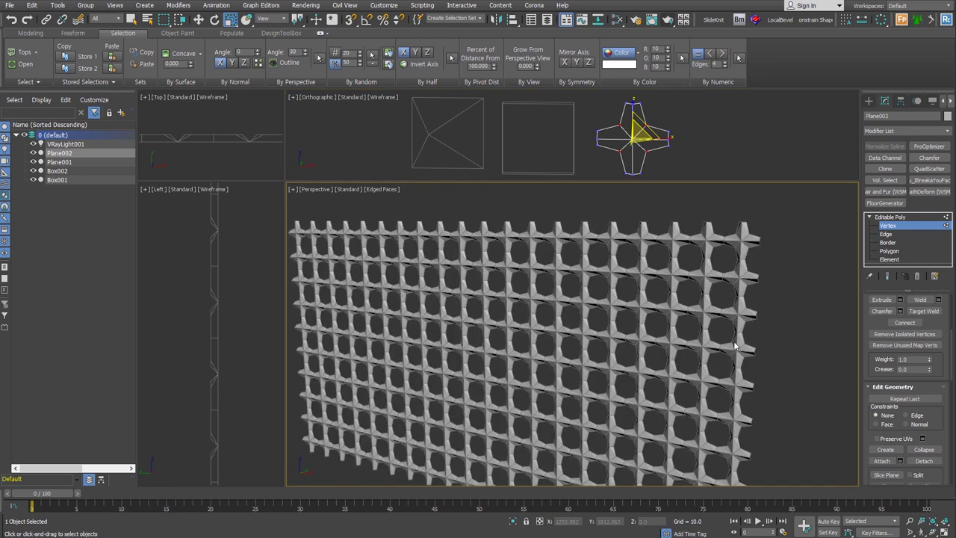
key("1")
scroll(820, 339, "down", 3)
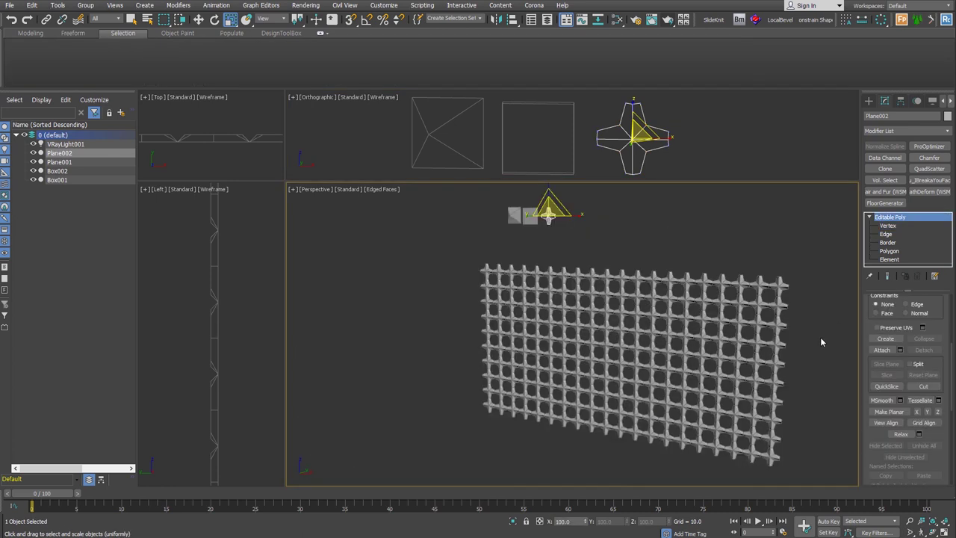
middle_click_drag(821, 341, 785, 333)
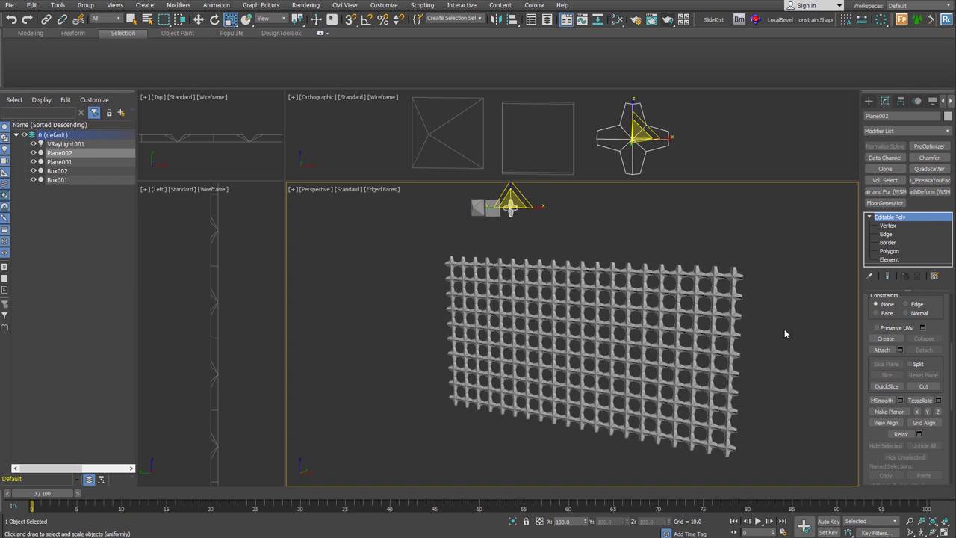